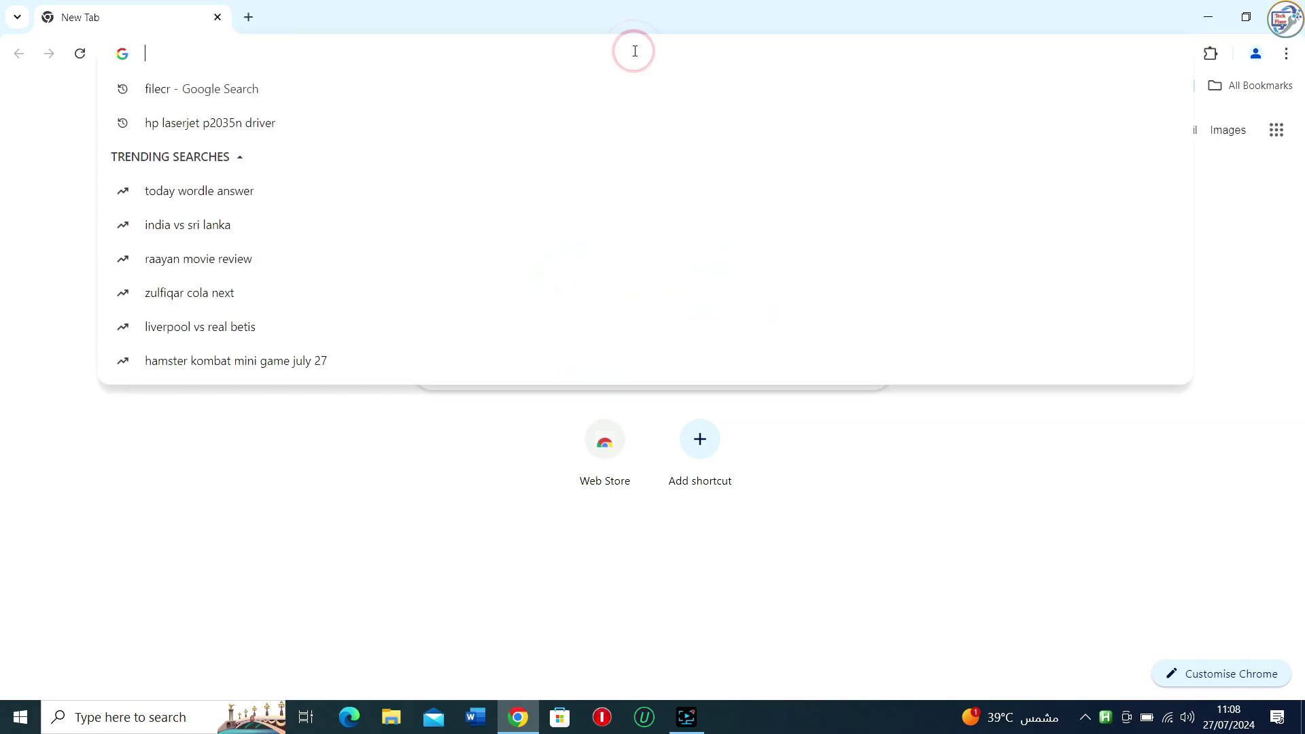
{"action": "type", "text": "h"}
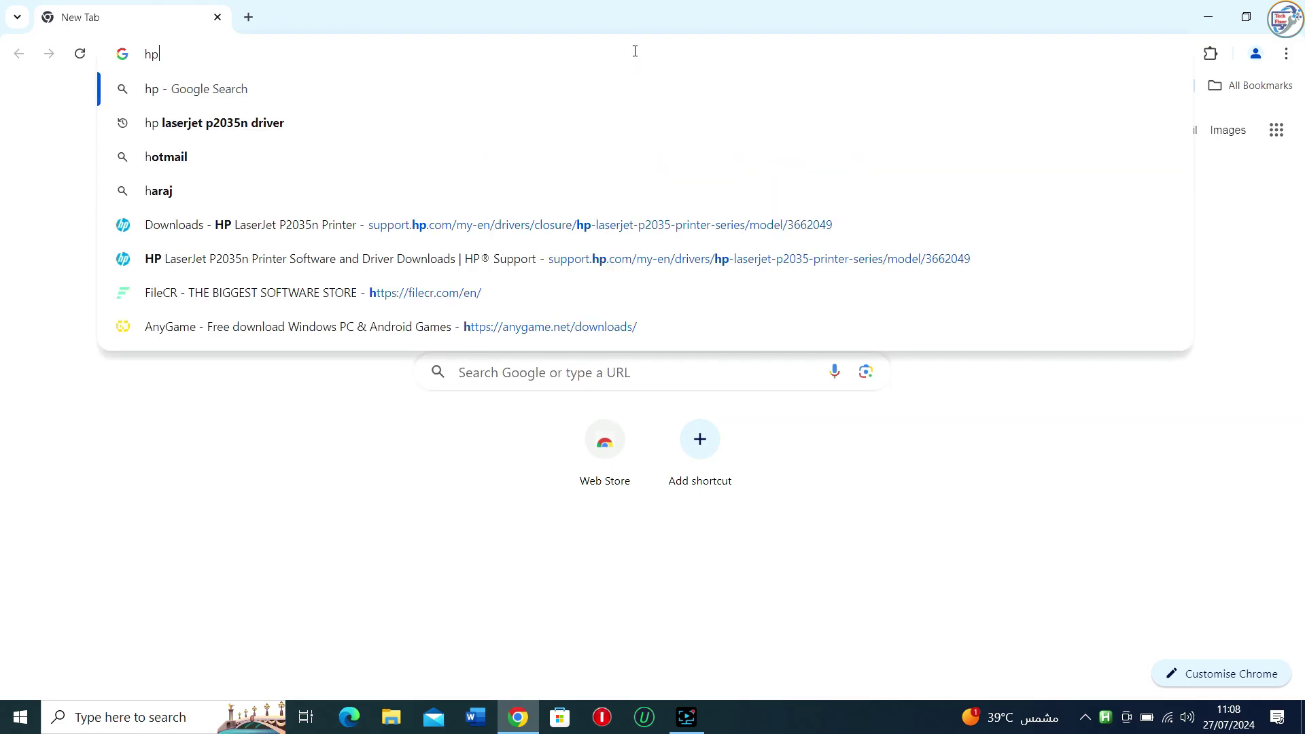
{"action": "type", "text": "p las"}
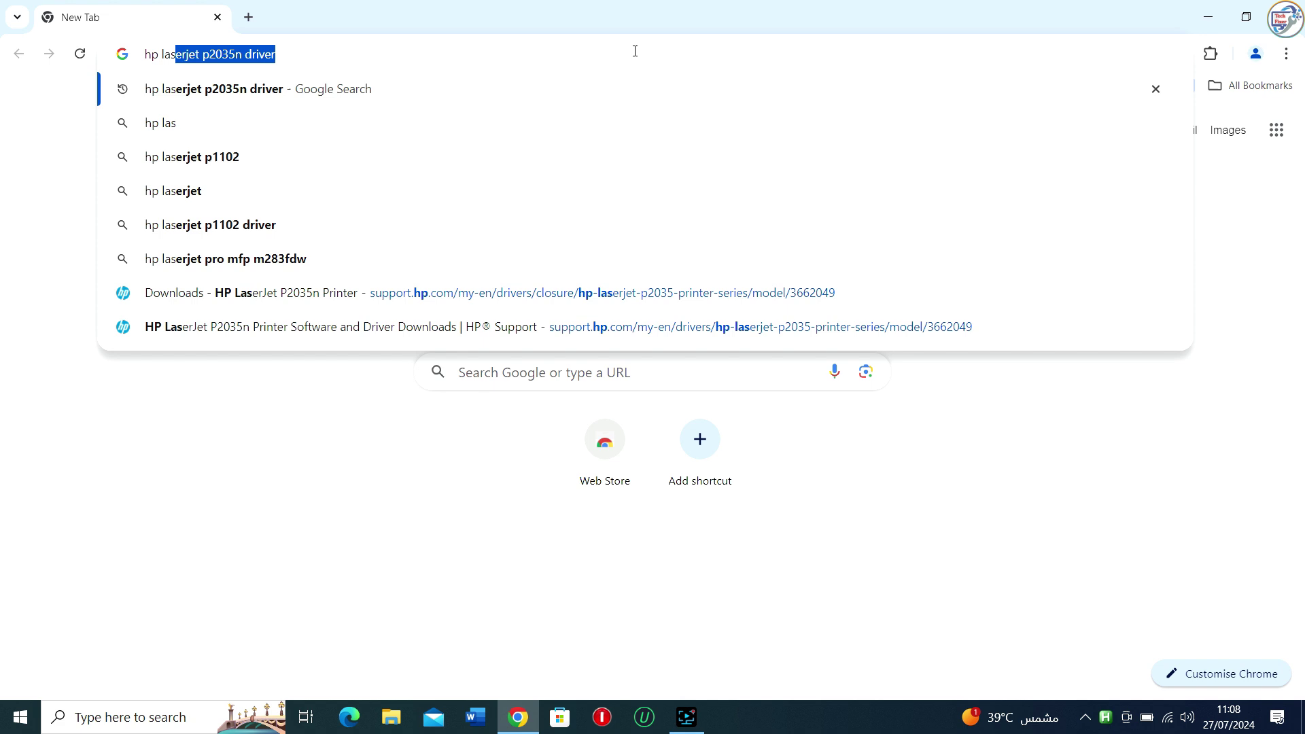
{"action": "type", "text": "erjet "}
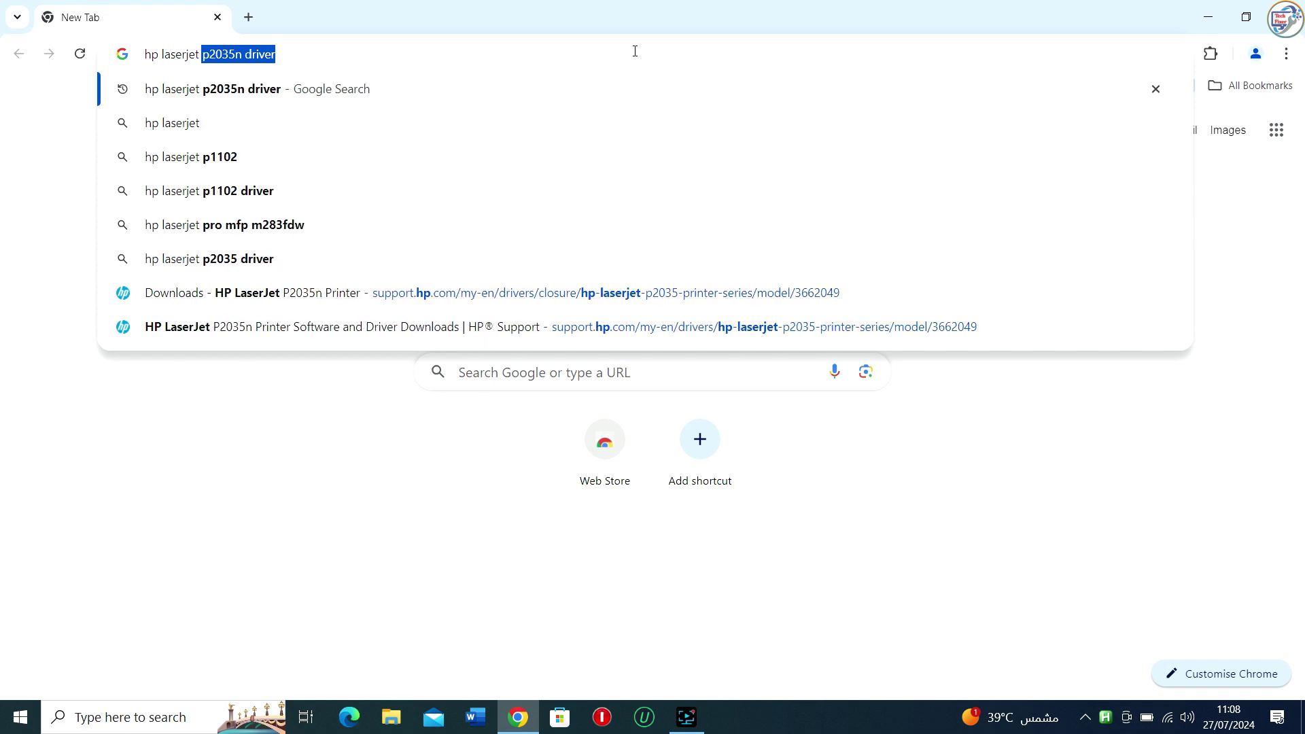
{"action": "type", "text": "p301"}
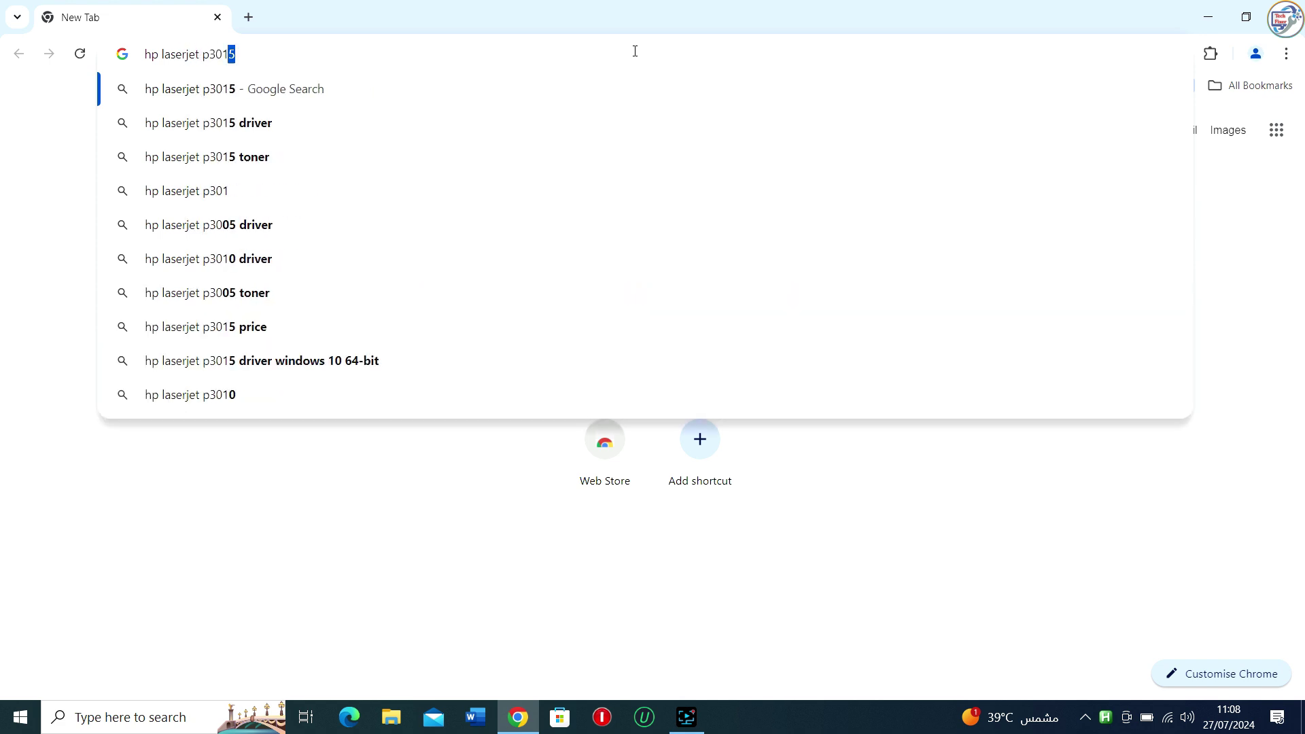
{"action": "type", "text": "5 dri"}
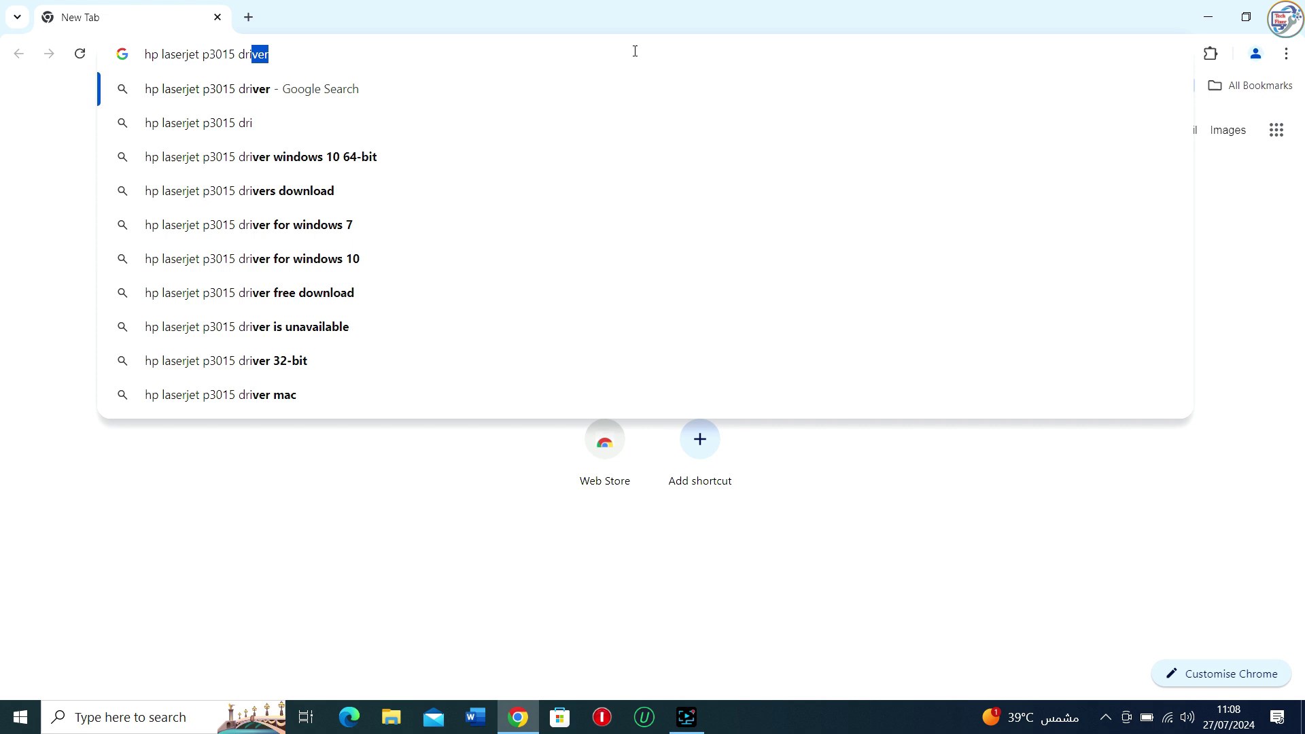
{"action": "type", "text": "ver"}
- Search Google for 'hp laserjet p3015 driver' to reach HP's P3015 drivers page
{"action": "key", "text": "Return"}
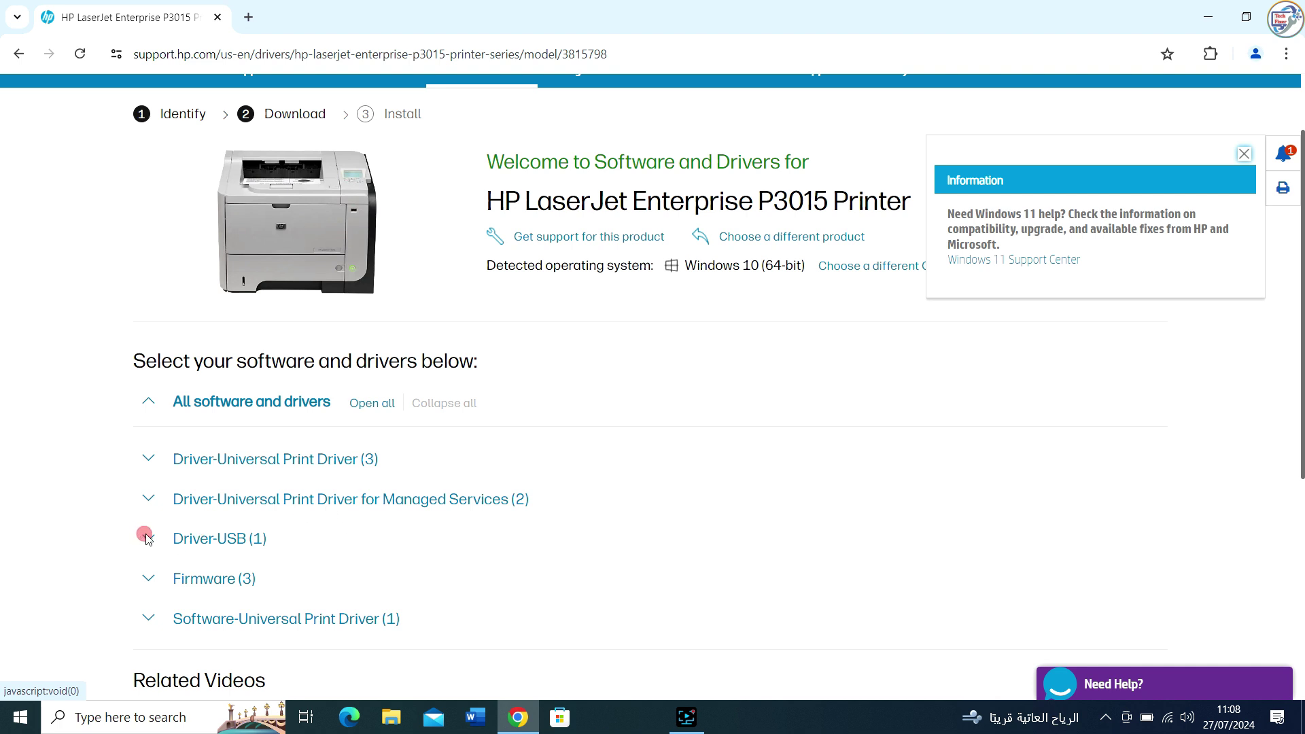
{"action": "scroll", "coordinate": [623, 439], "scroll_direction": "down", "scroll_amount": 1}
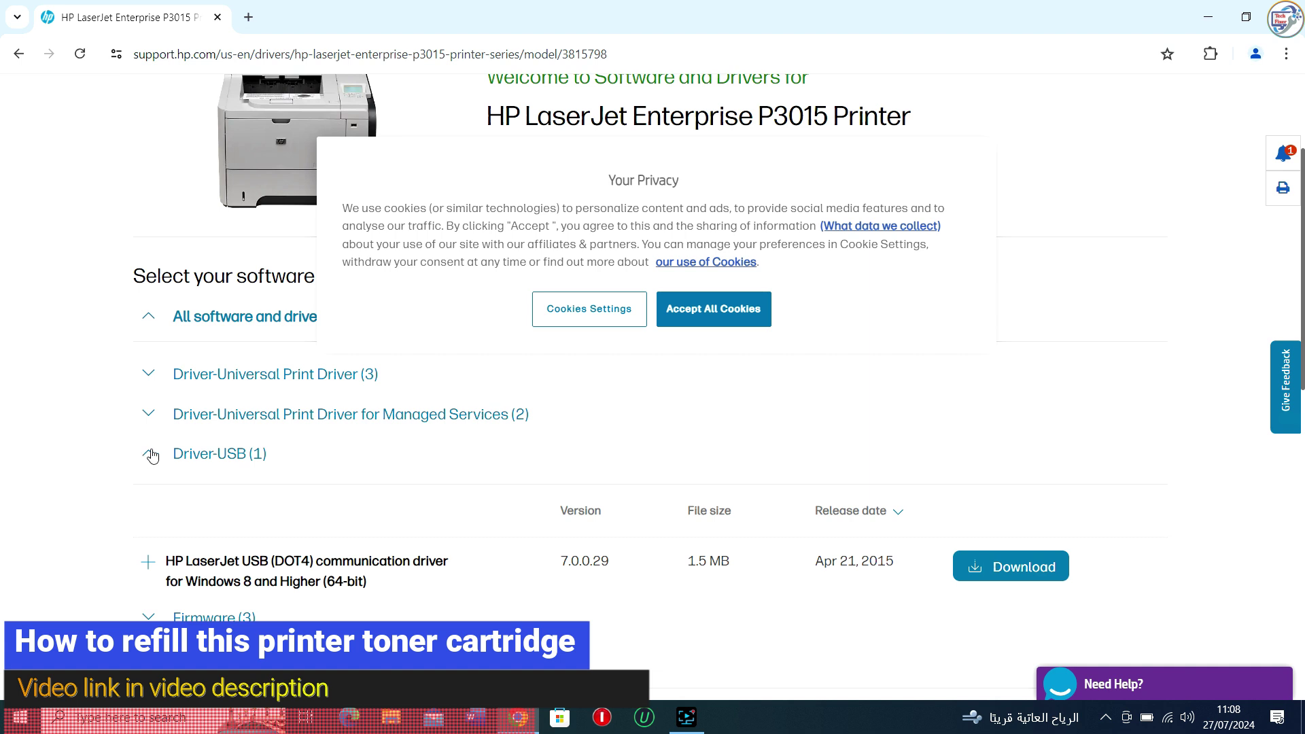
- Download the Universal Print Driver PostScript 64-bit USB package through IDM
{"action": "left_click", "coordinate": [147, 418]}
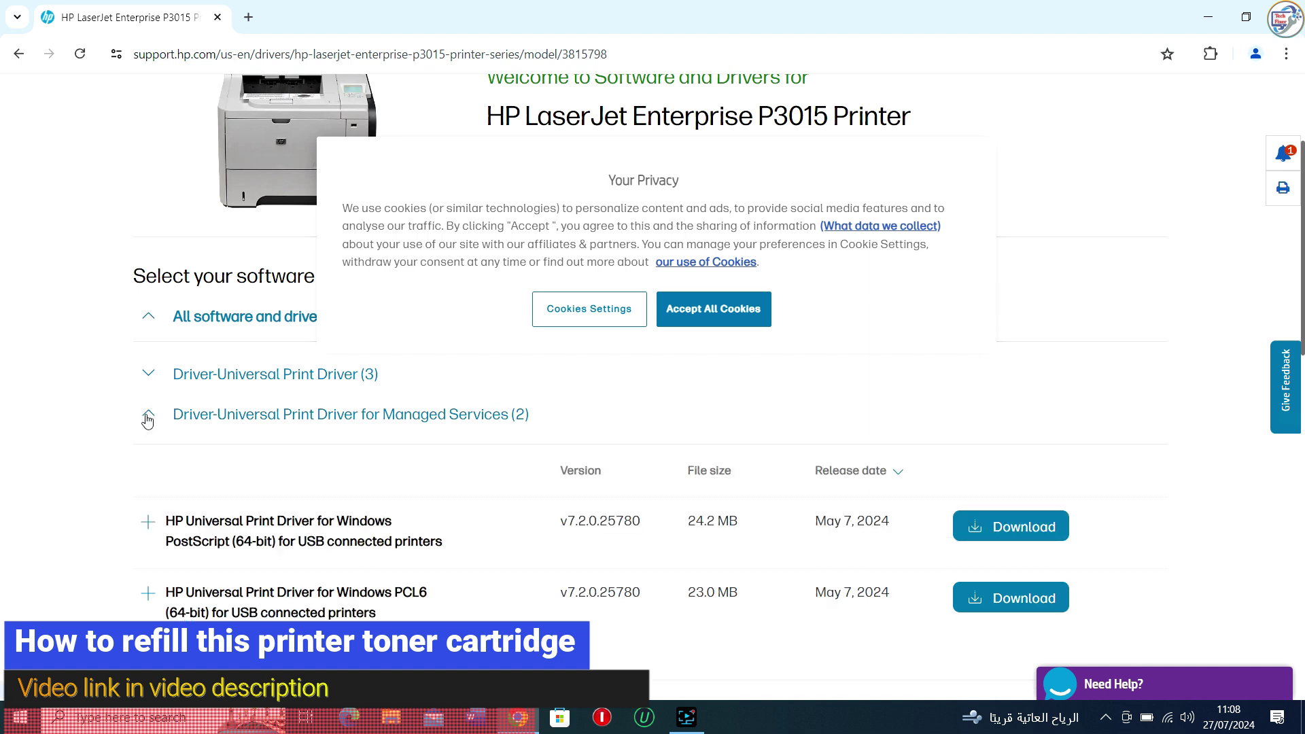
{"action": "left_click", "coordinate": [148, 375]}
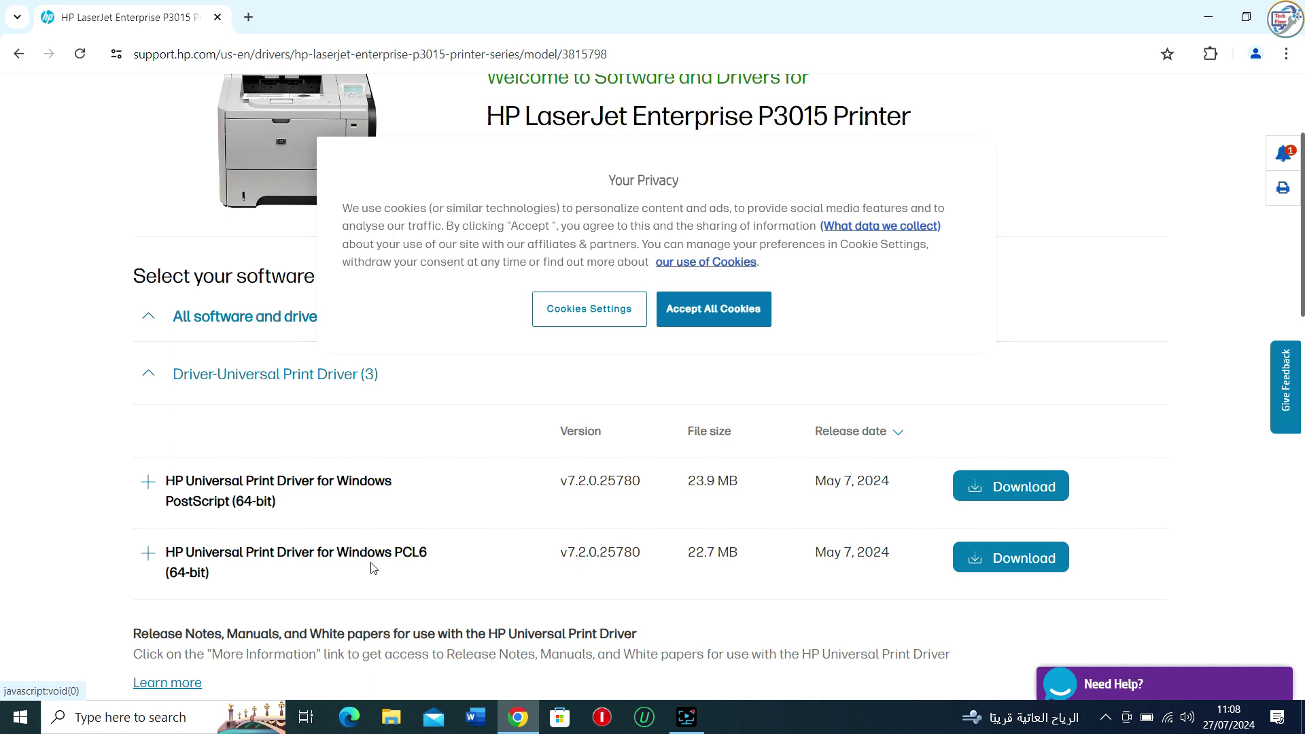
{"action": "left_click", "coordinate": [151, 373]}
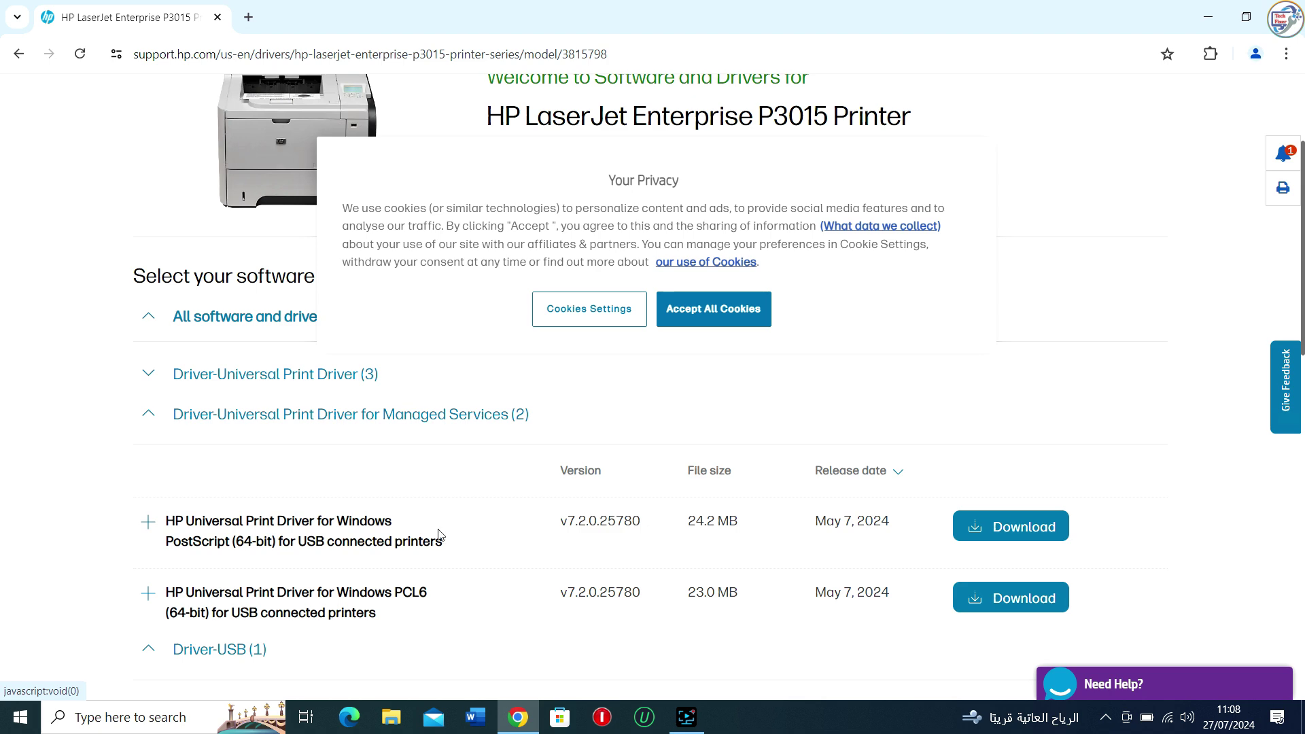
{"action": "left_click", "coordinate": [1037, 529]}
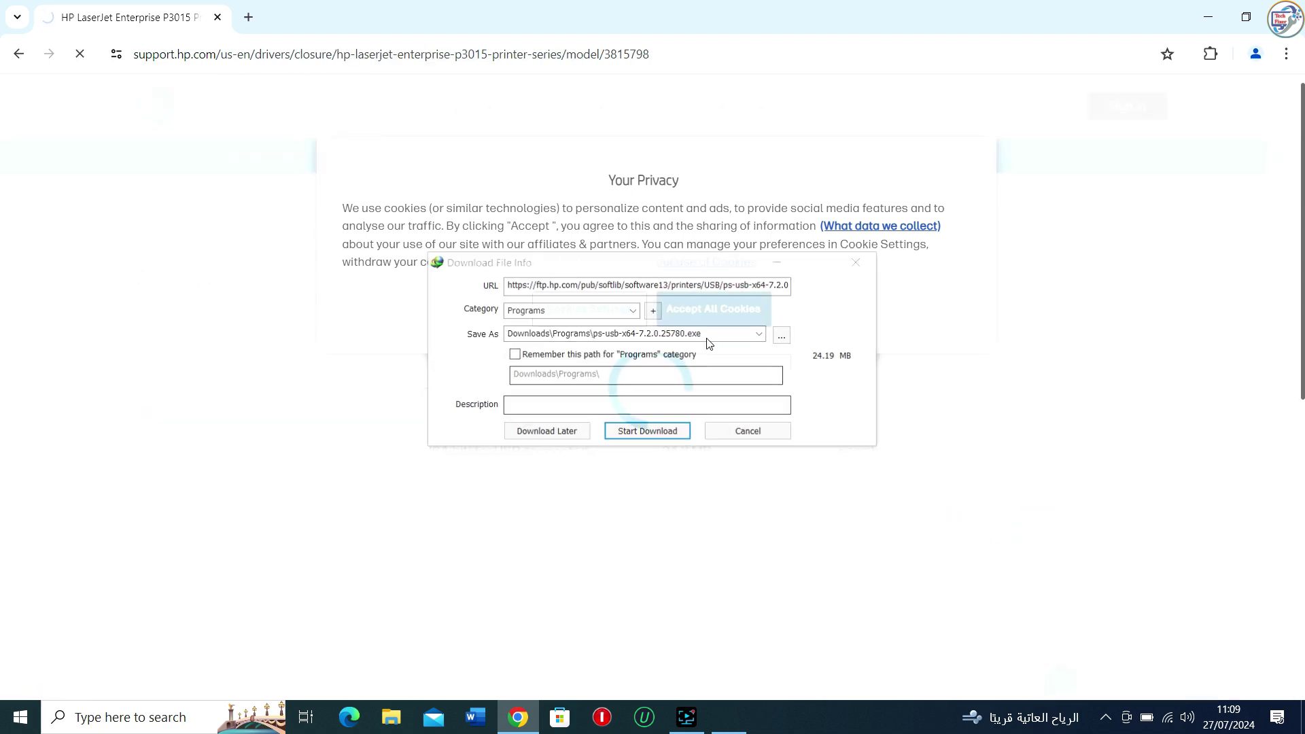
{"action": "left_click", "coordinate": [638, 432]}
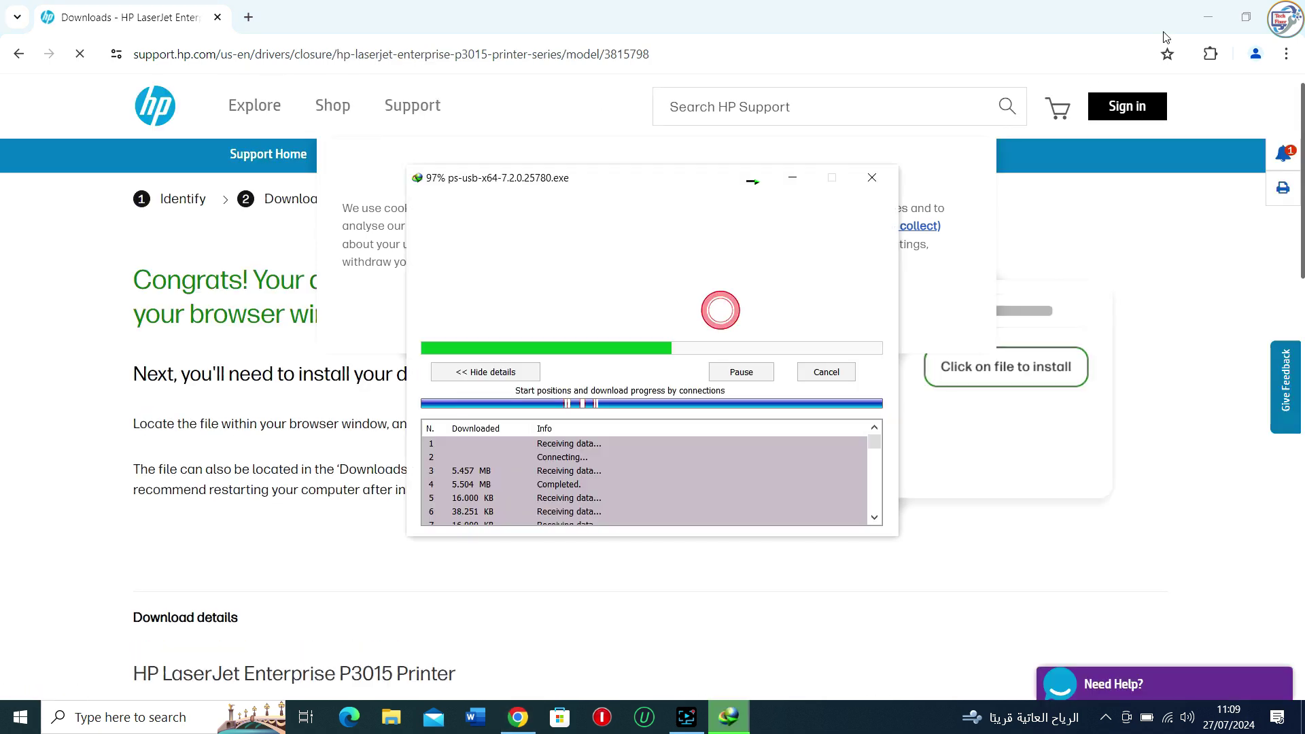
{"action": "left_click", "coordinate": [1214, 21]}
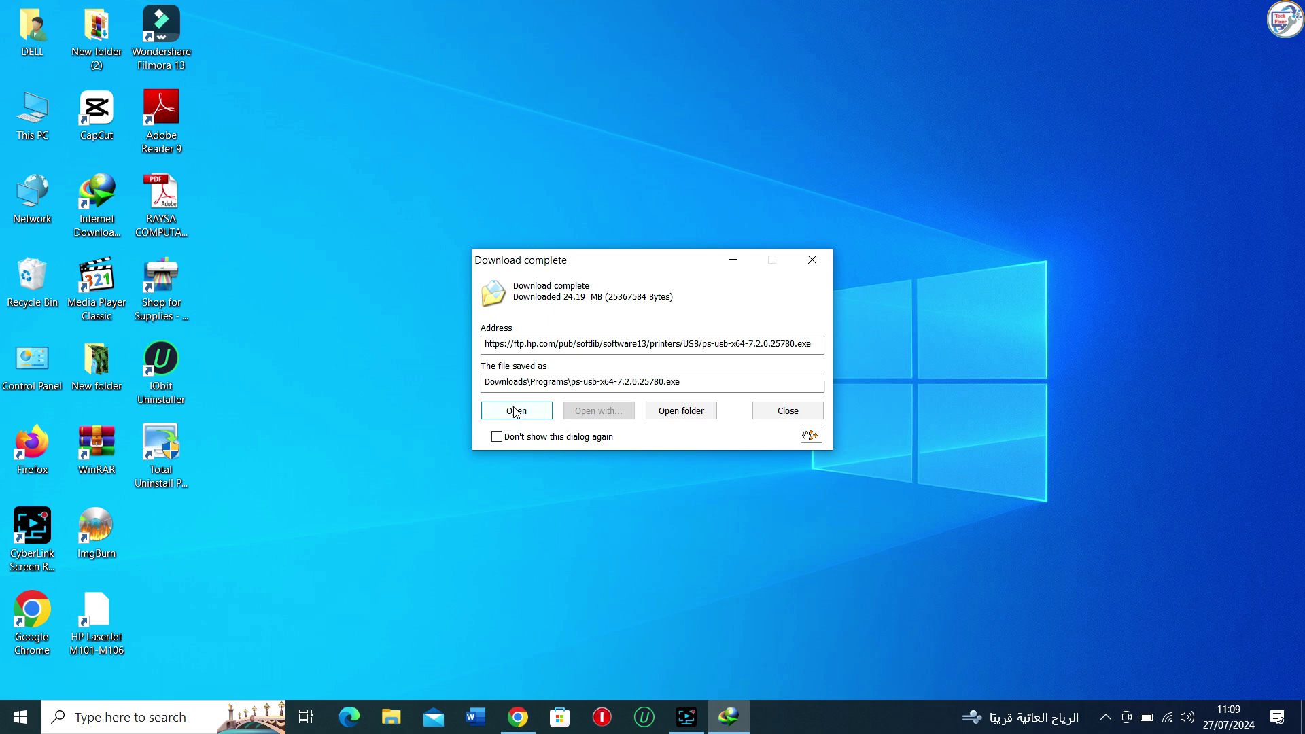
- Move the downloaded driver file from Downloads\Programs onto the desktop
{"action": "left_click", "coordinate": [662, 412]}
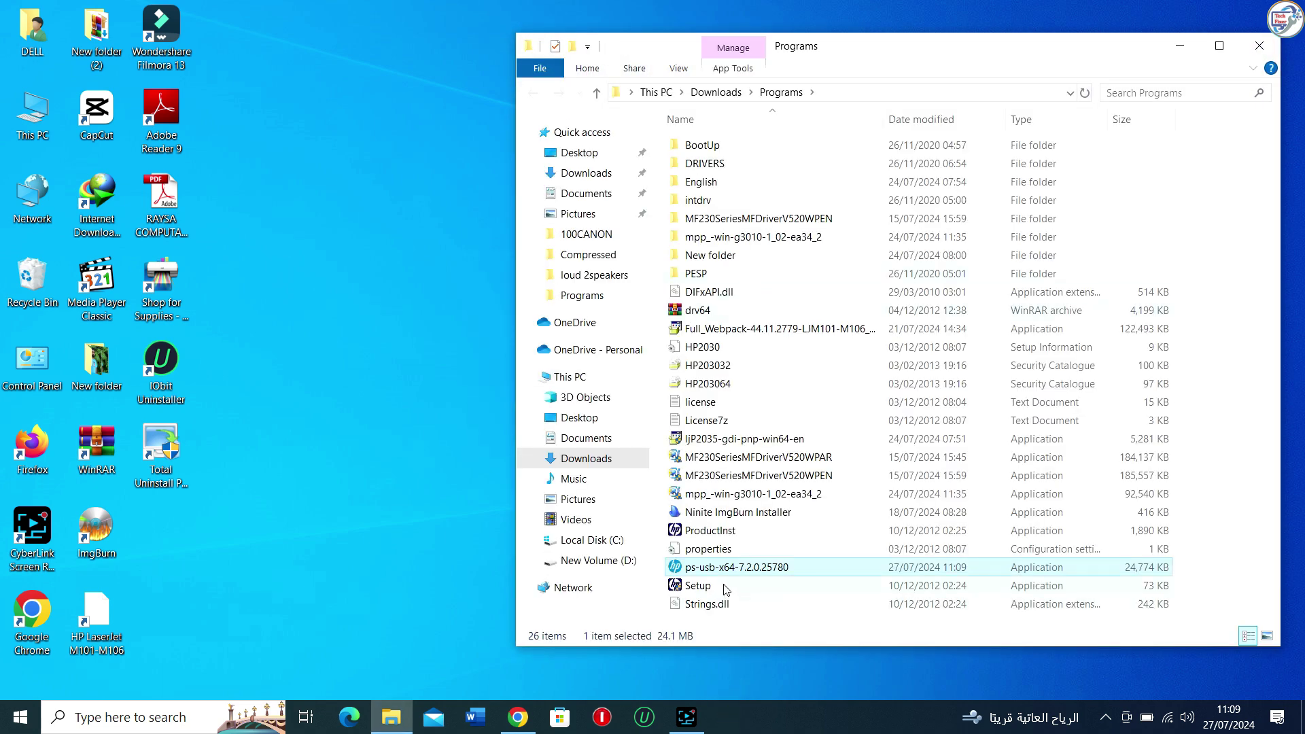
{"action": "right_click", "coordinate": [716, 566]}
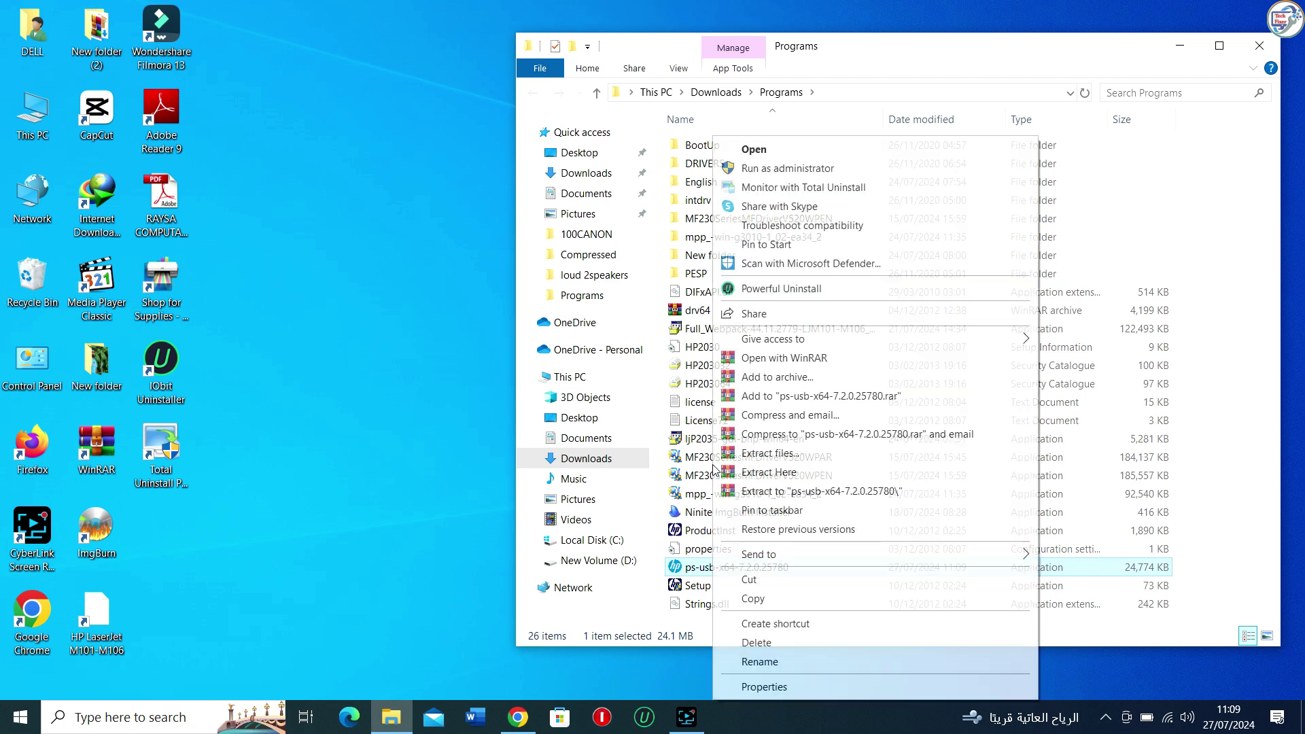
{"action": "left_click", "coordinate": [762, 581]}
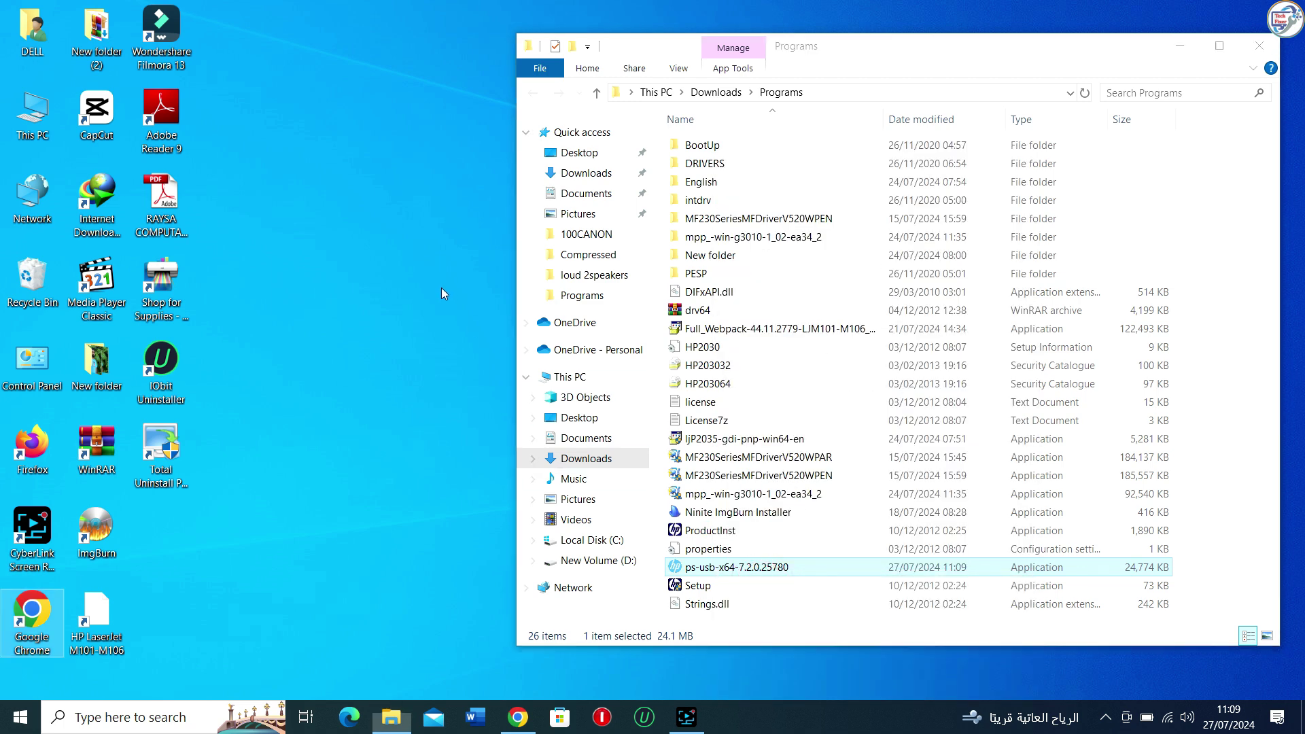
{"action": "right_click", "coordinate": [442, 287]}
{"action": "left_click", "coordinate": [492, 363]}
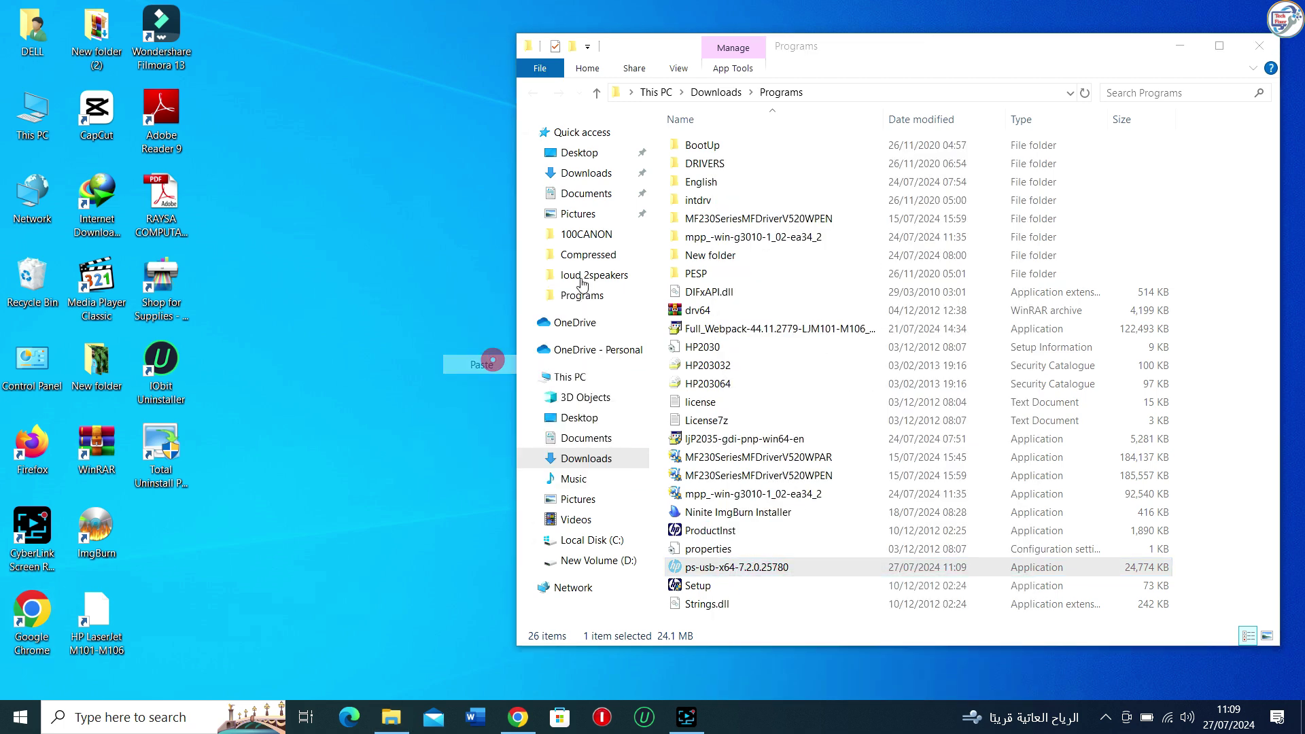
{"action": "left_click", "coordinate": [1259, 46]}
- Create New folder (3) on the desktop and drag the driver file into it
{"action": "right_click", "coordinate": [560, 275]}
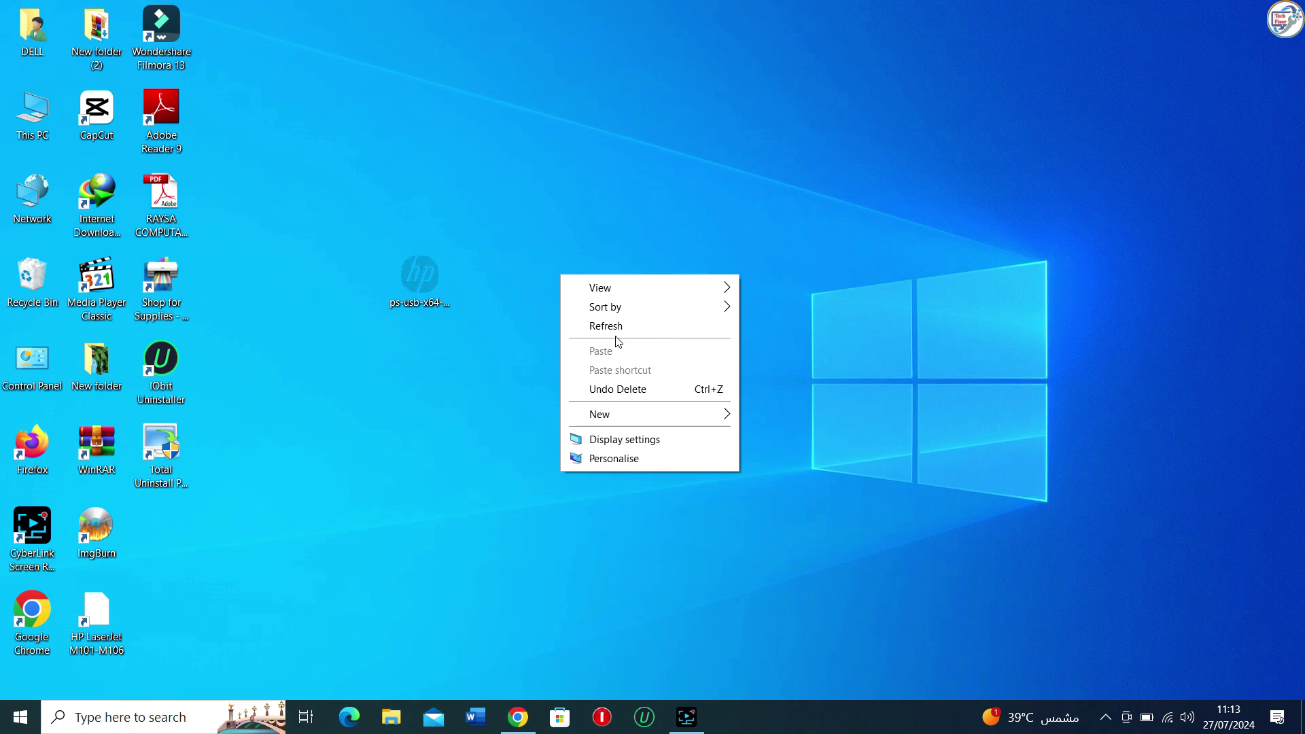
{"action": "mouse_move", "coordinate": [650, 415]}
{"action": "left_click", "coordinate": [772, 415]}
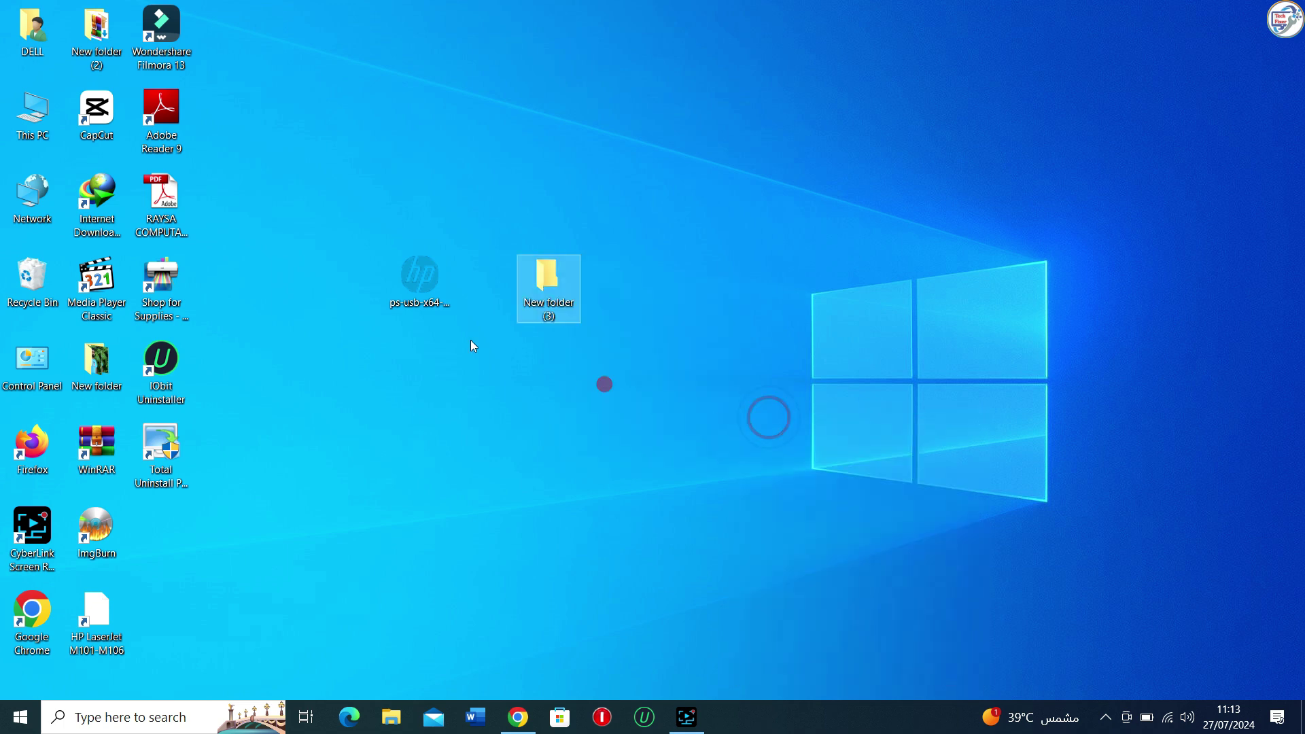
{"action": "left_click_drag", "start_coordinate": [419, 283], "coordinate": [544, 305]}
- Extract the ps-usb-x64 package in New folder (3) with WinRAR and open 64bit
{"action": "double_click", "coordinate": [543, 302]}
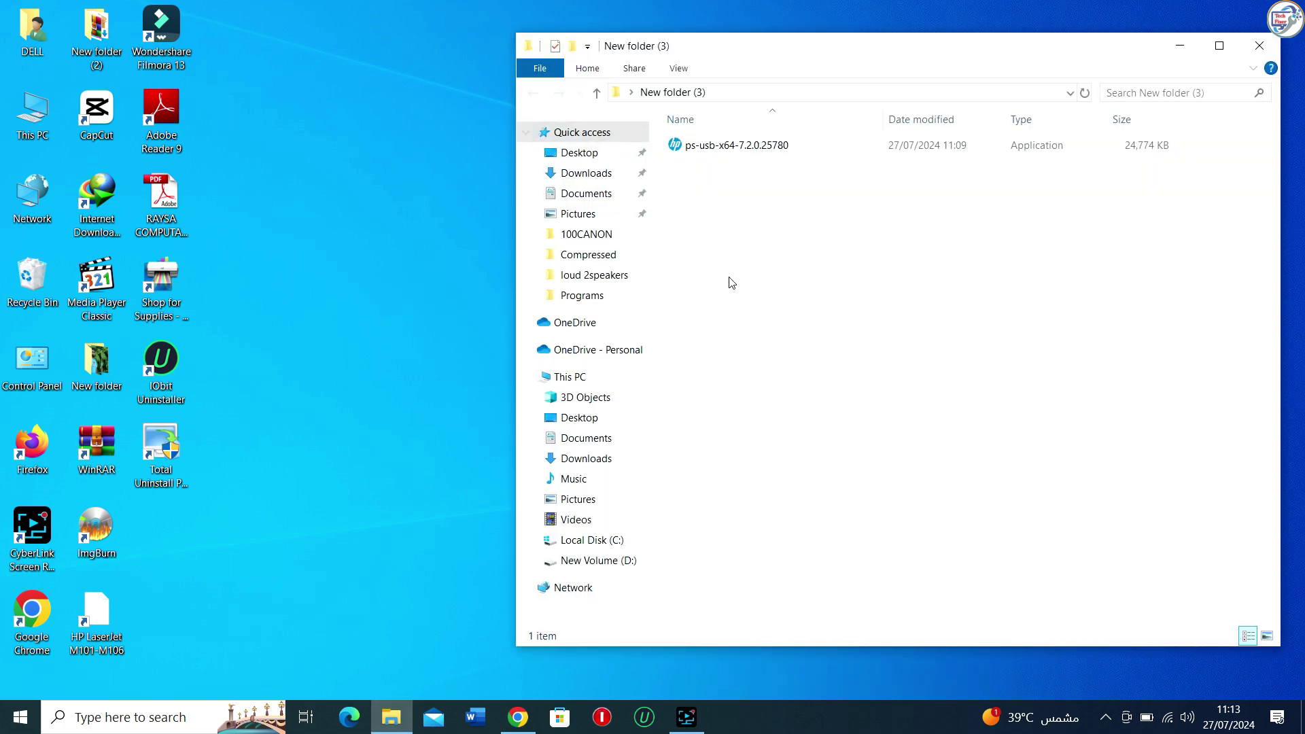
{"action": "right_click", "coordinate": [774, 145]}
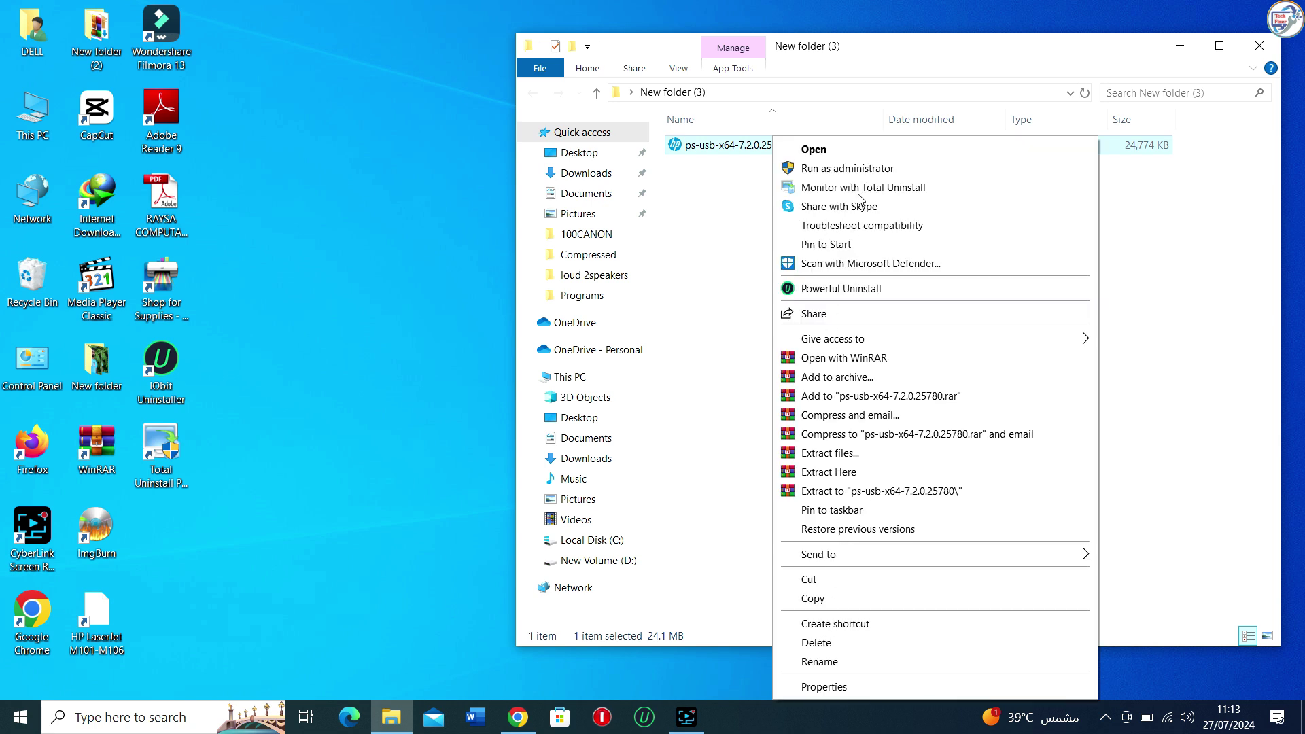
{"action": "left_click", "coordinate": [842, 477]}
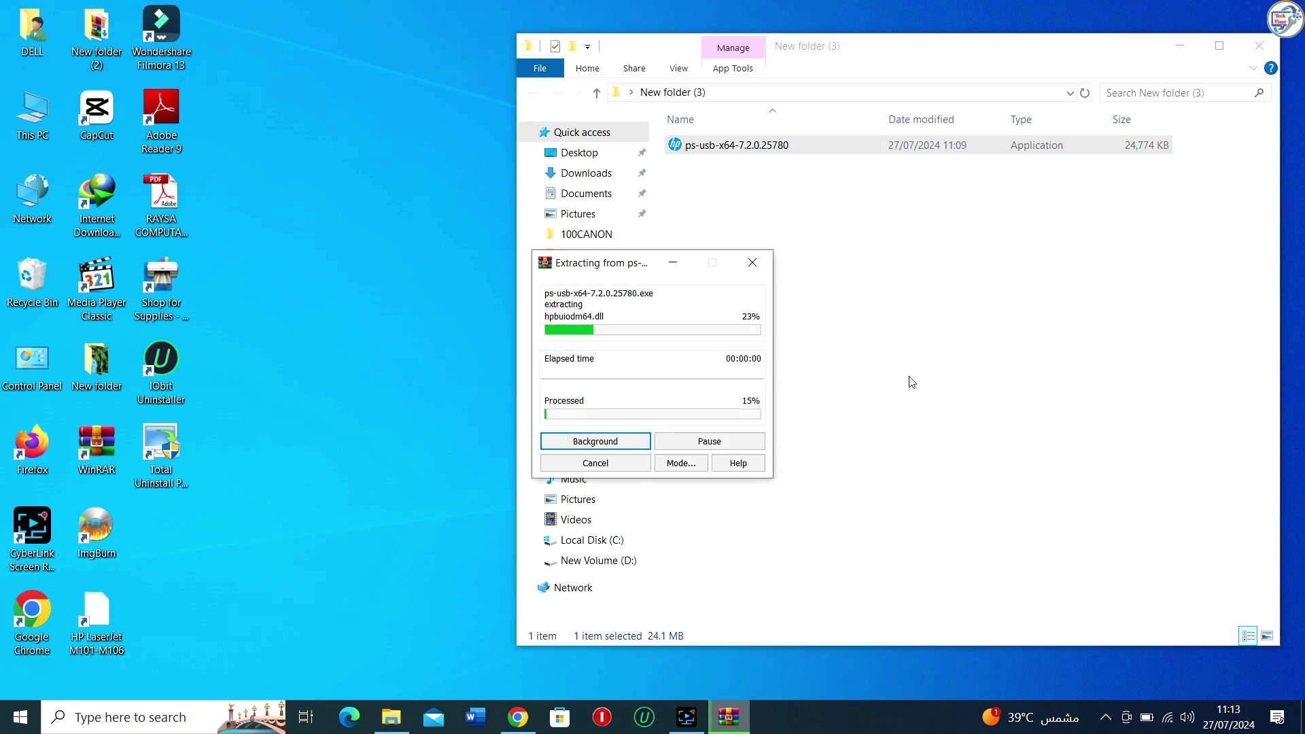
{"action": "left_click", "coordinate": [722, 237]}
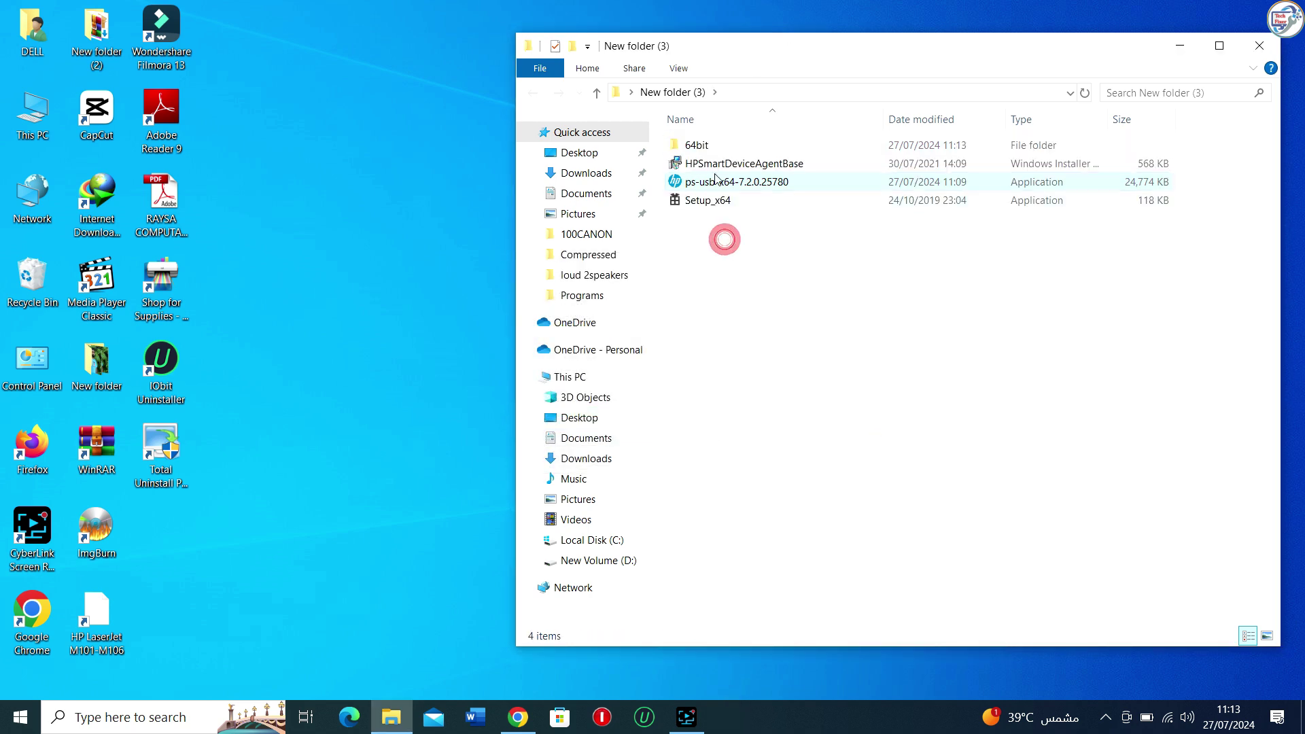
{"action": "double_click", "coordinate": [722, 145]}
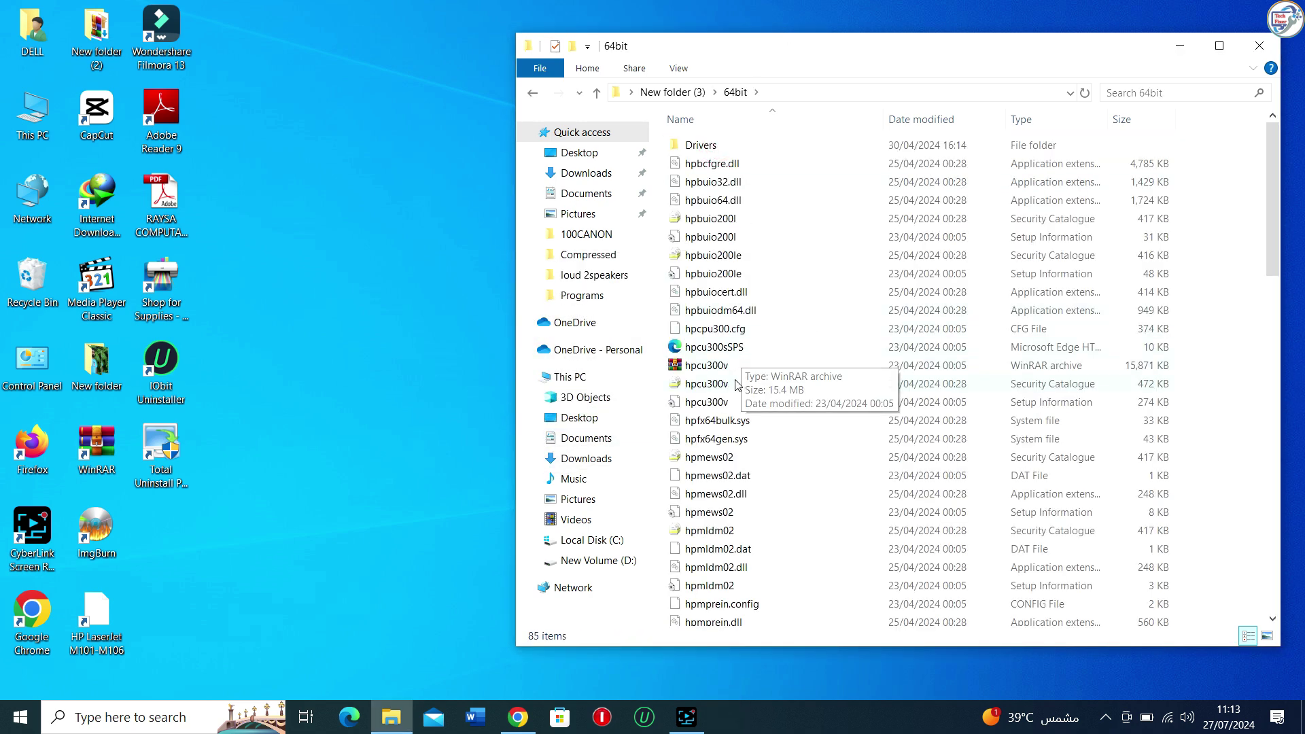
{"action": "scroll", "coordinate": [731, 379], "scroll_direction": "down", "scroll_amount": 10}
{"action": "scroll", "coordinate": [731, 378], "scroll_direction": "down", "scroll_amount": 8}
{"action": "scroll", "coordinate": [724, 387], "scroll_direction": "up", "scroll_amount": 12}
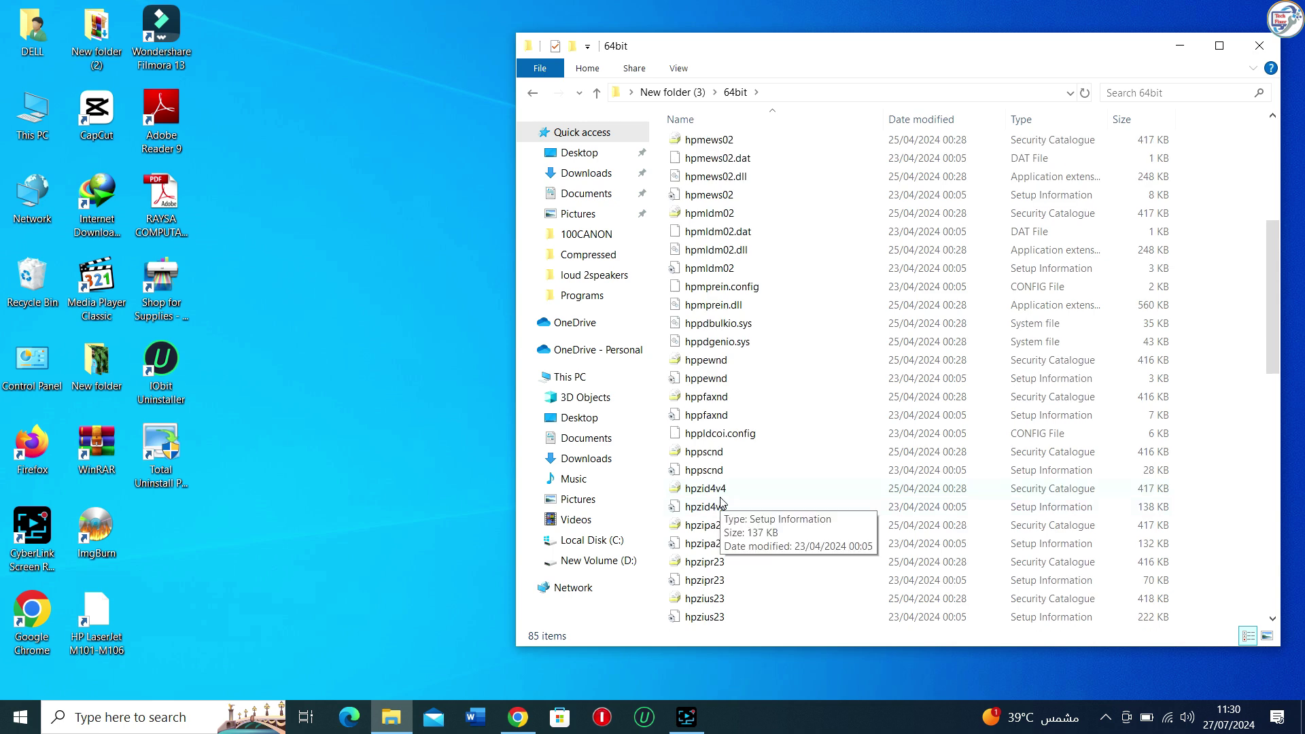
{"action": "scroll", "coordinate": [721, 459], "scroll_direction": "down", "scroll_amount": 4}
- Launch Install, accept the HP license agreement, and continue in Traditional Mode
{"action": "left_click", "coordinate": [708, 320]}
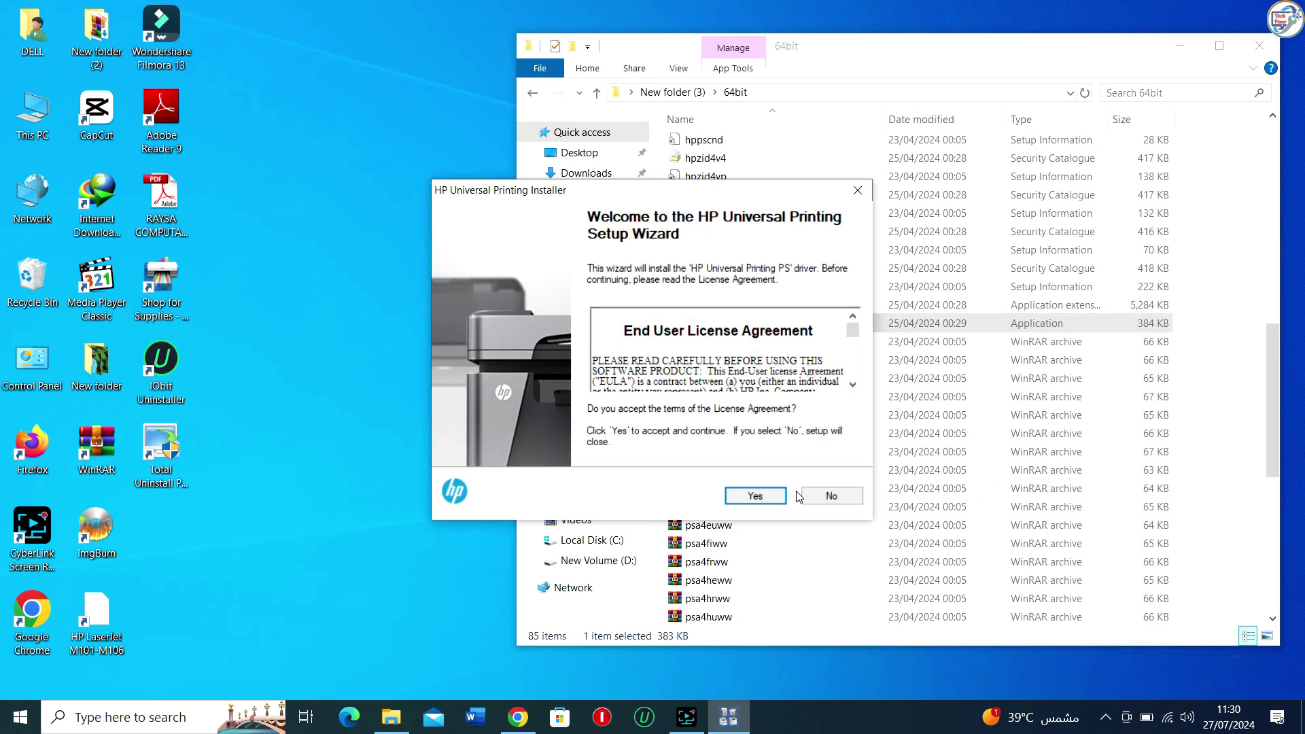
{"action": "left_click", "coordinate": [754, 495]}
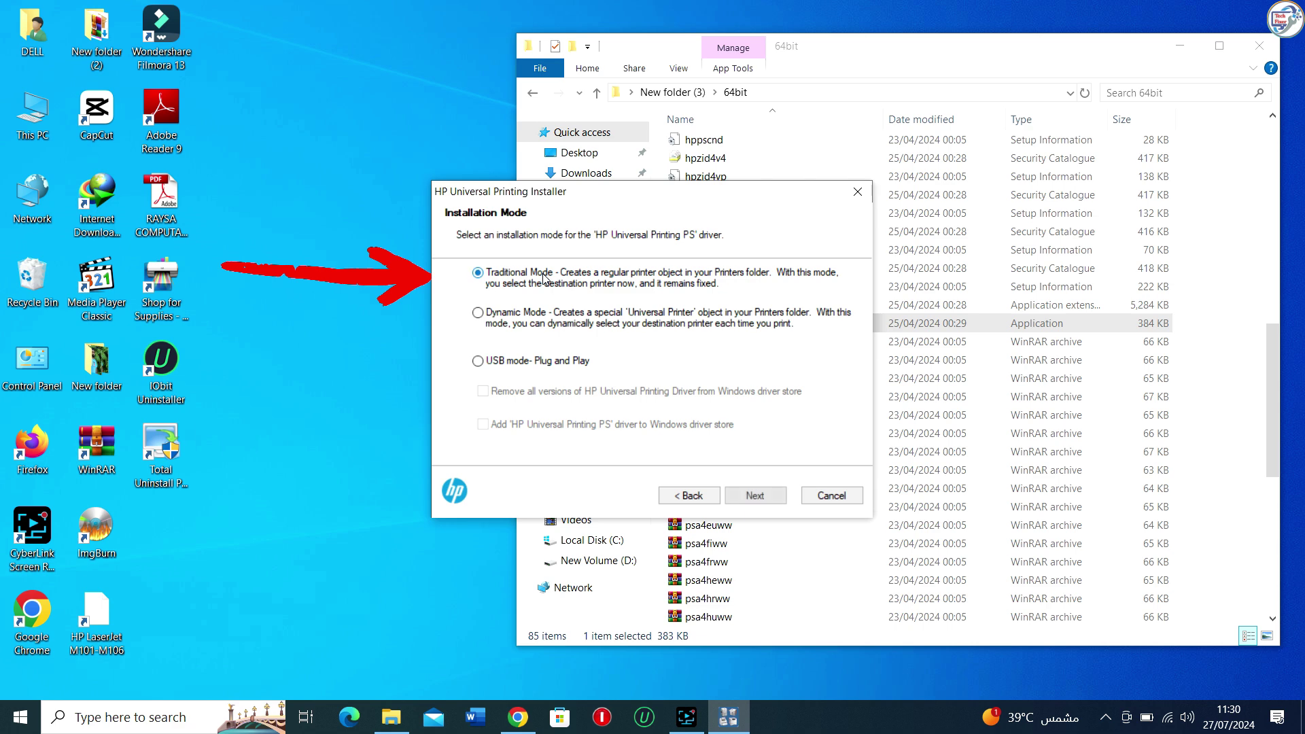
{"action": "left_click", "coordinate": [756, 497]}
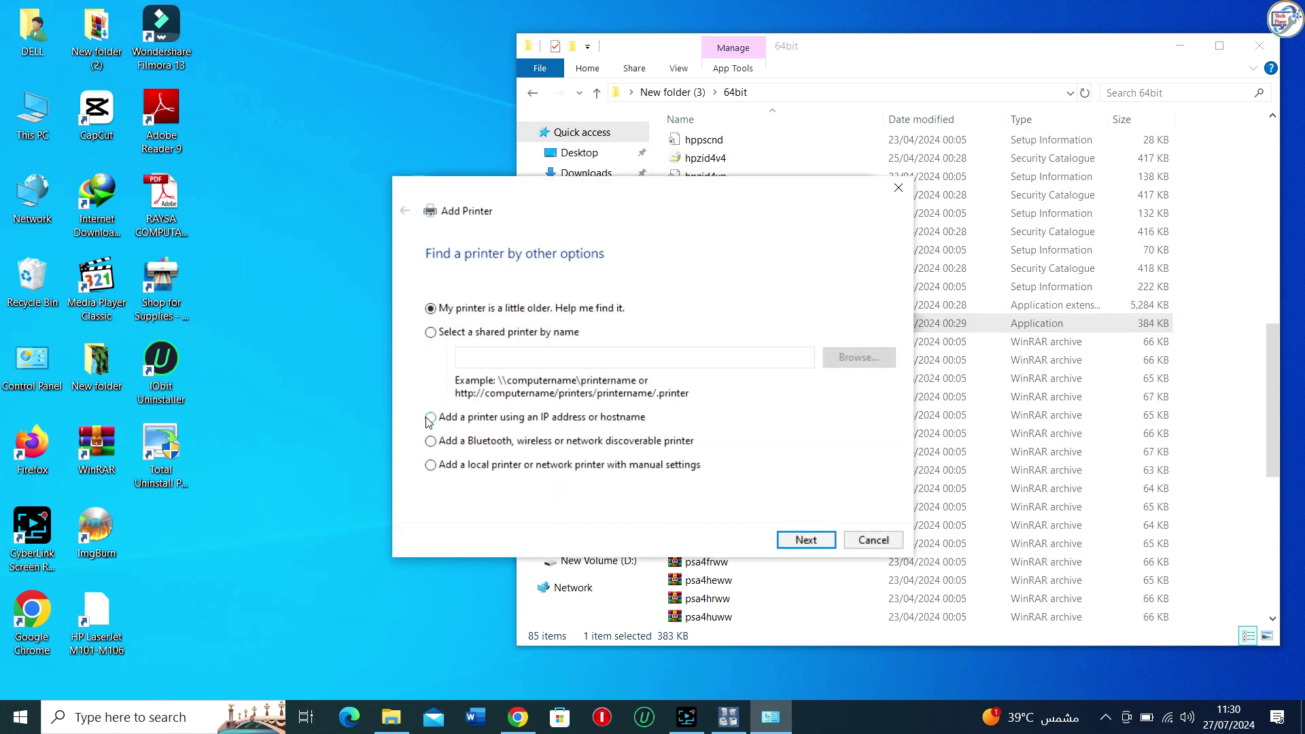
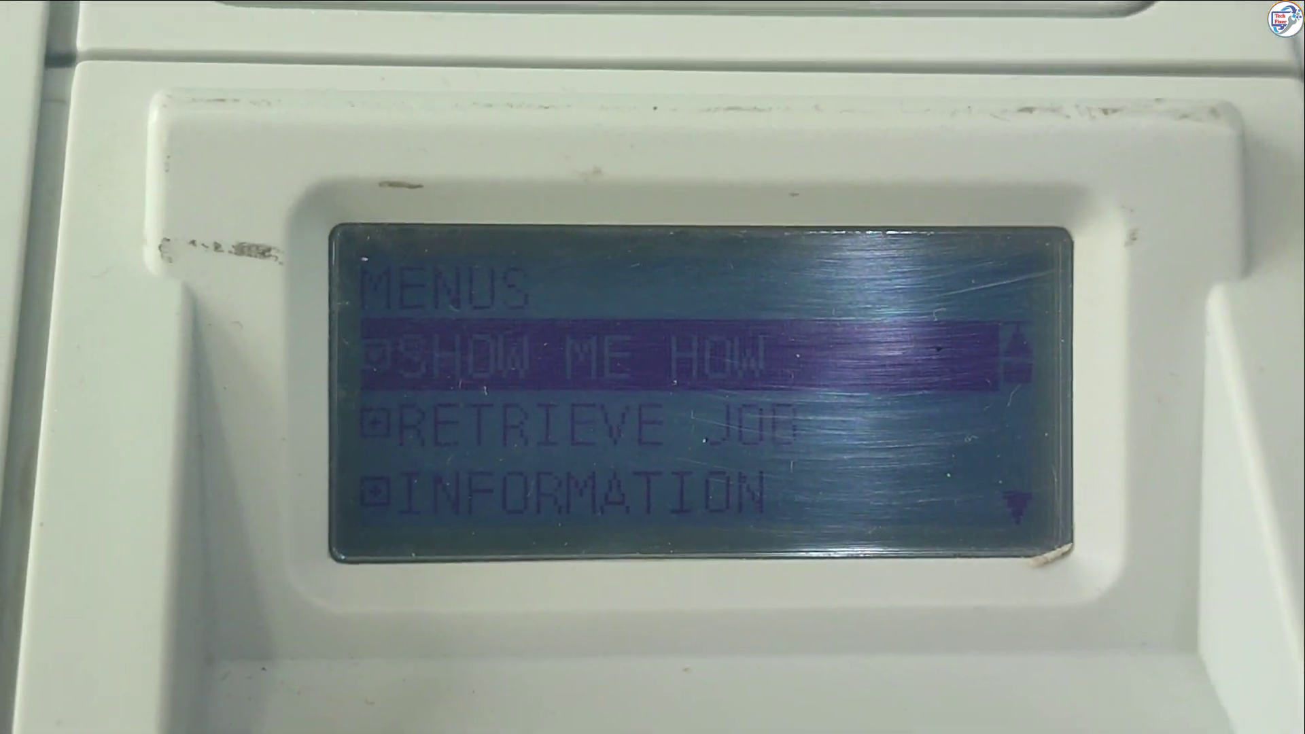
- On the printer panel, open INFORMATION to get the configuration page showing IP 192.168.0.101
{"action": "key", "text": "Down"}
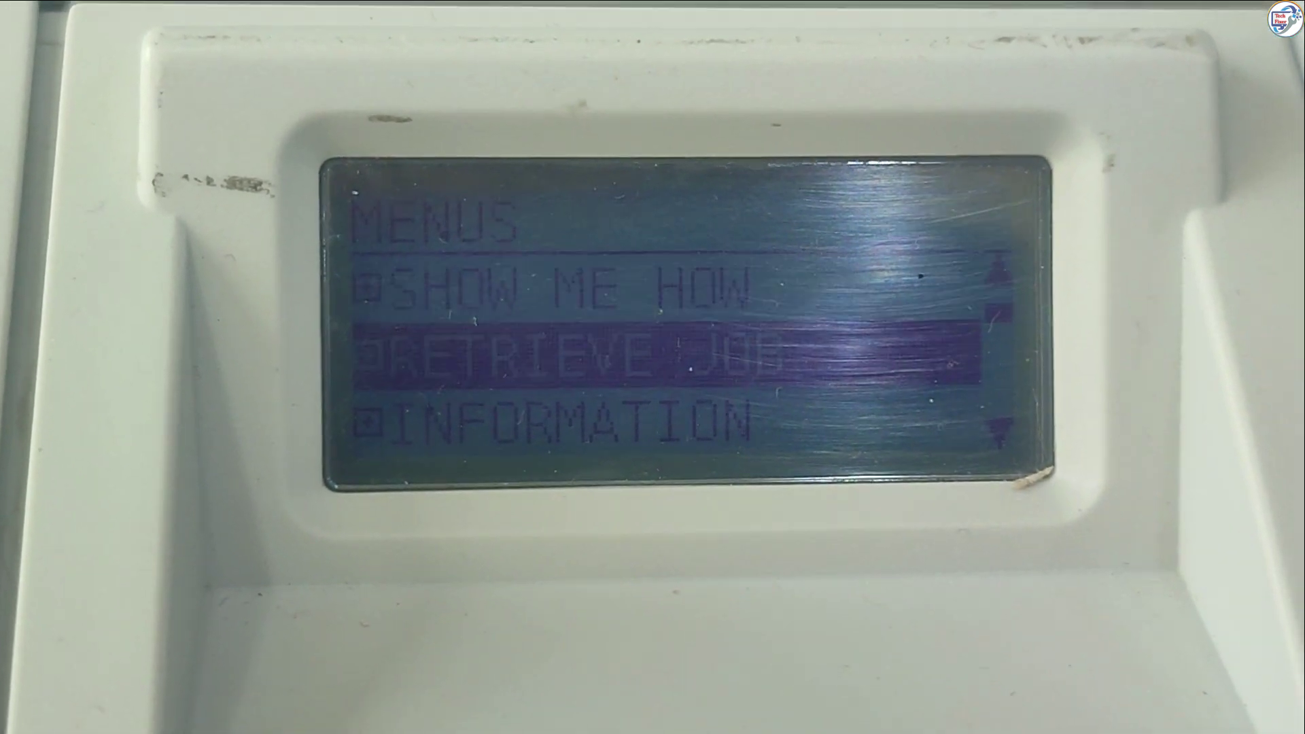
{"action": "key", "text": "Down"}
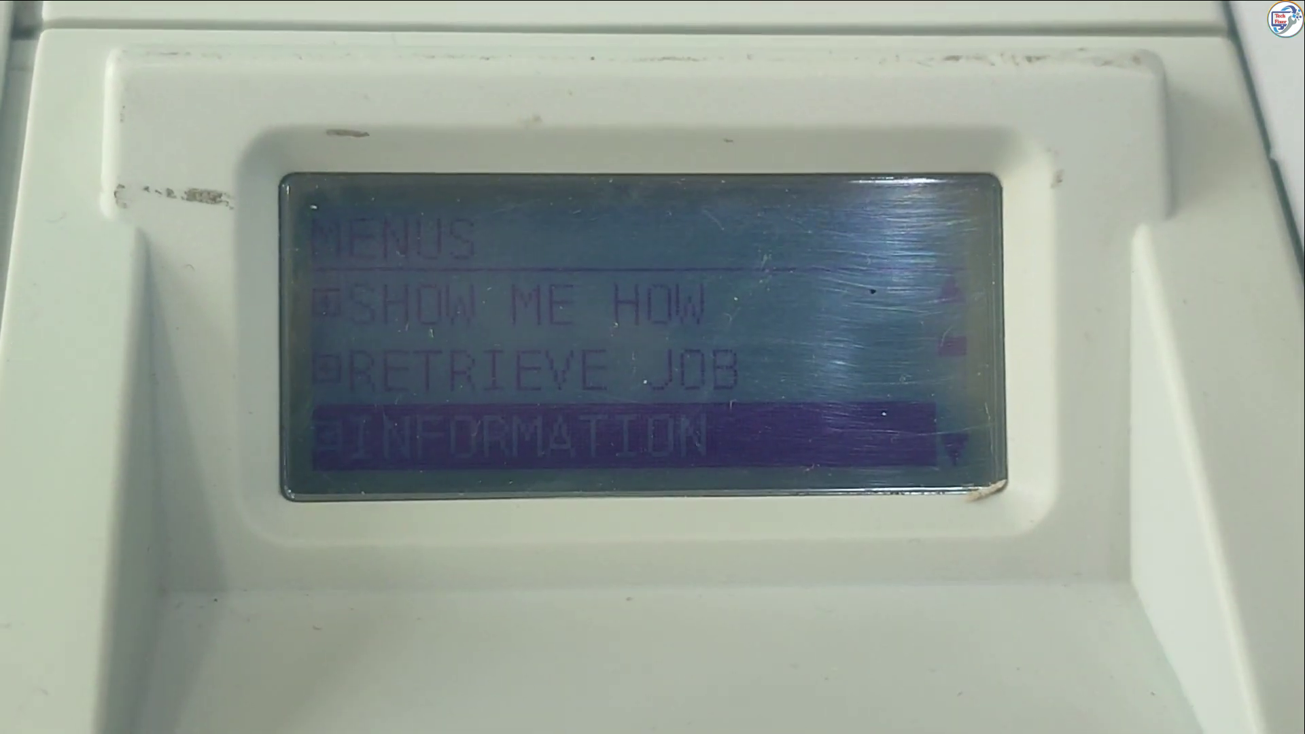
{"action": "key", "text": "Return"}
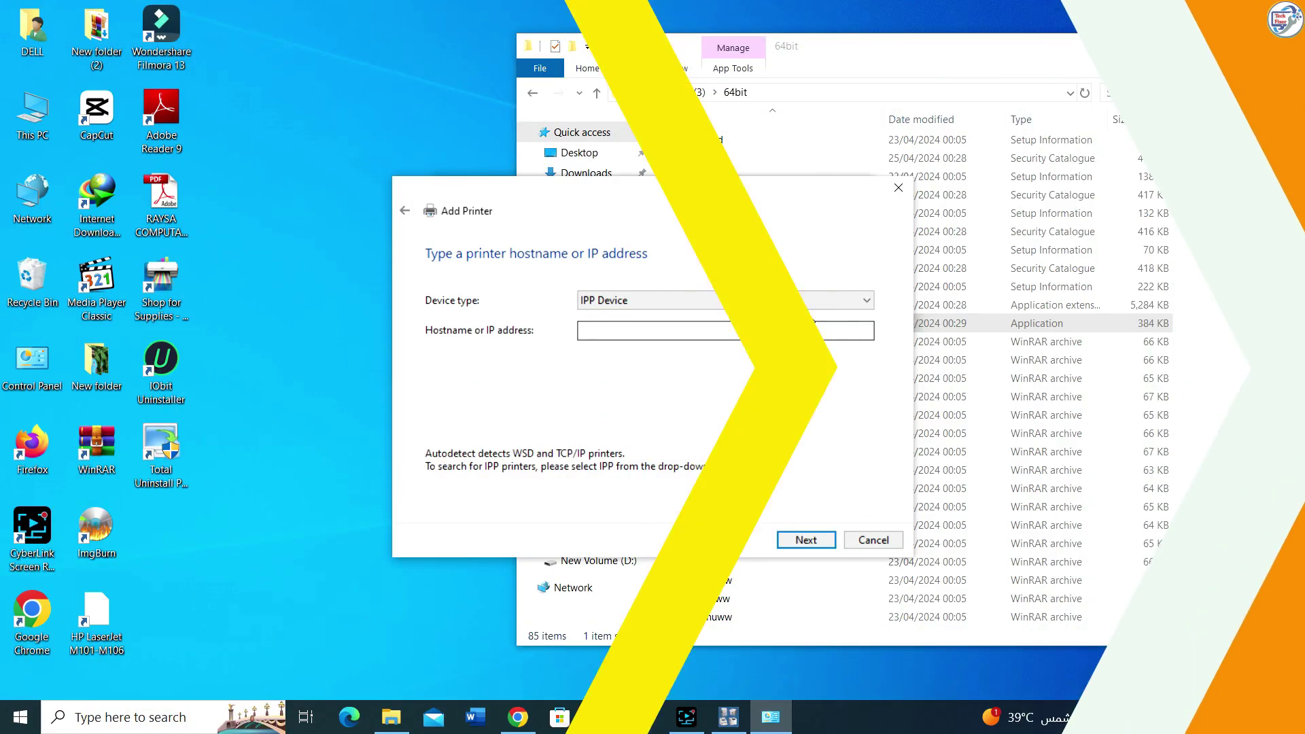
- Choose TCP/IP Device as the device type with address 192.168.0.101 and continue
{"action": "left_click", "coordinate": [793, 302]}
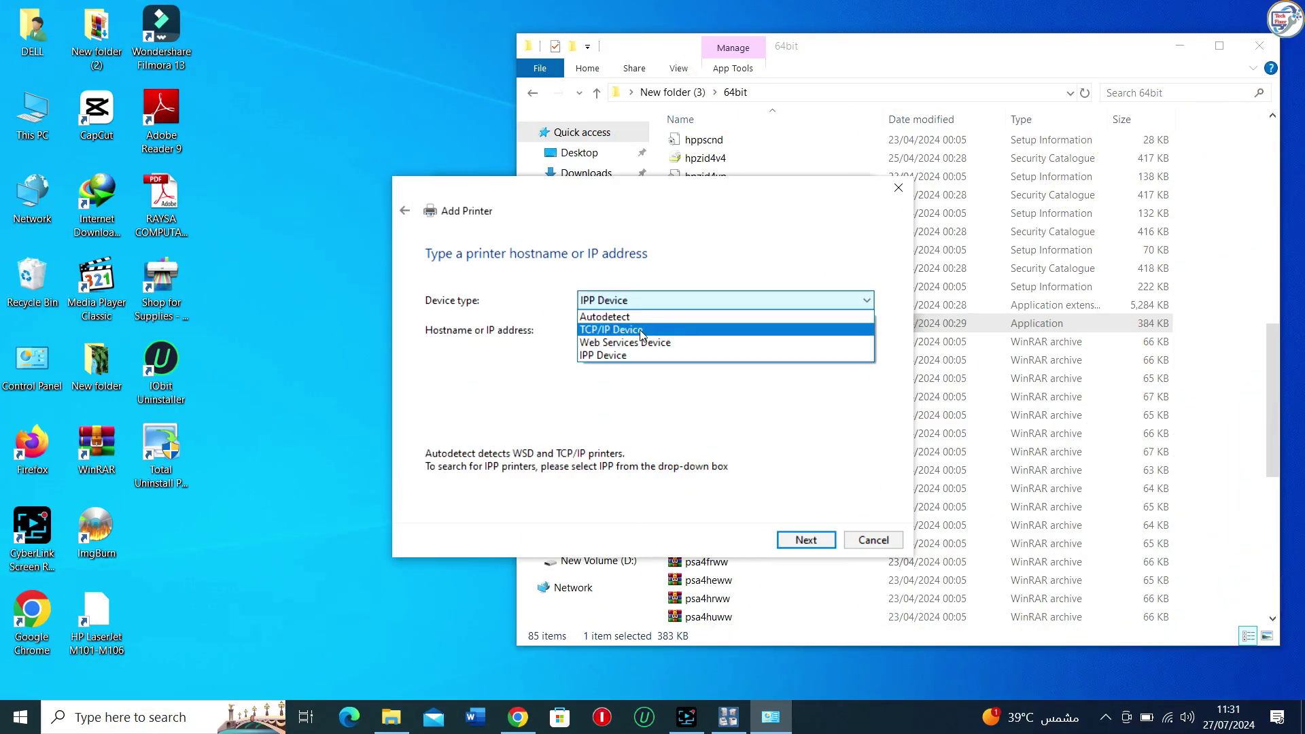
{"action": "left_click", "coordinate": [613, 330]}
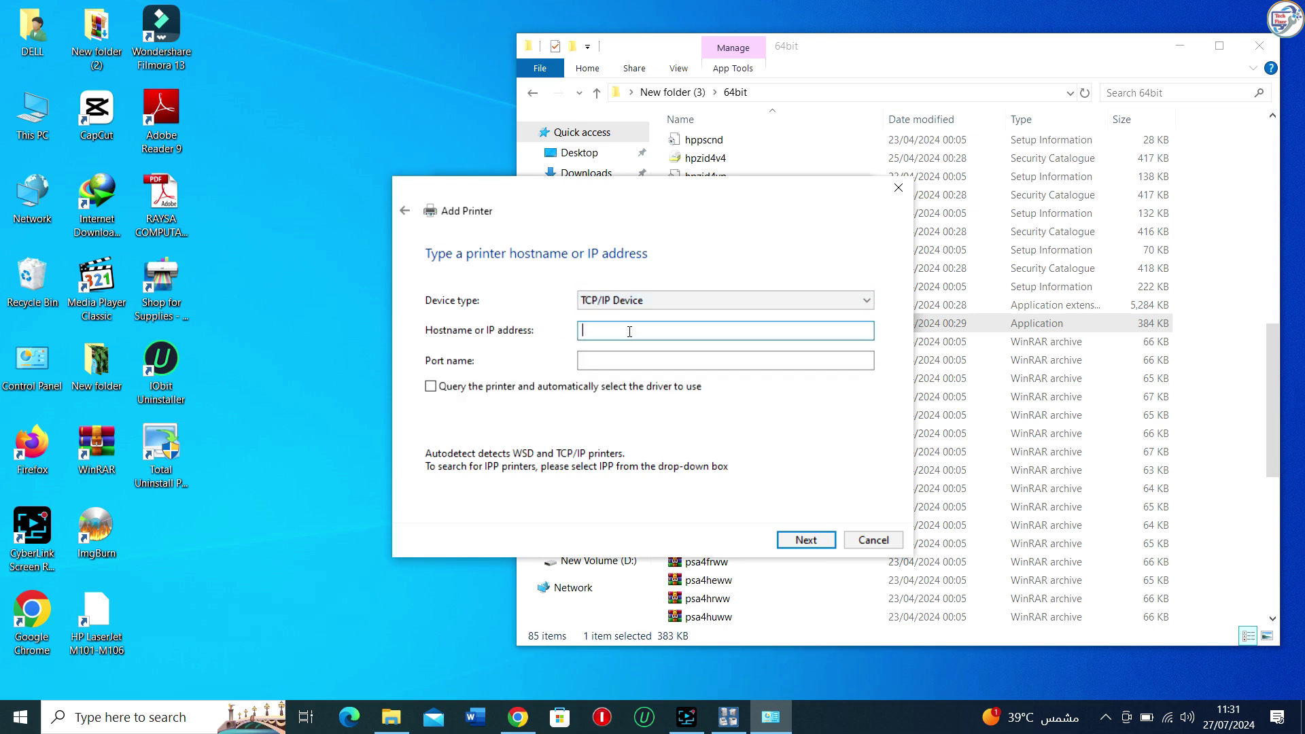
{"action": "type", "text": "19"}
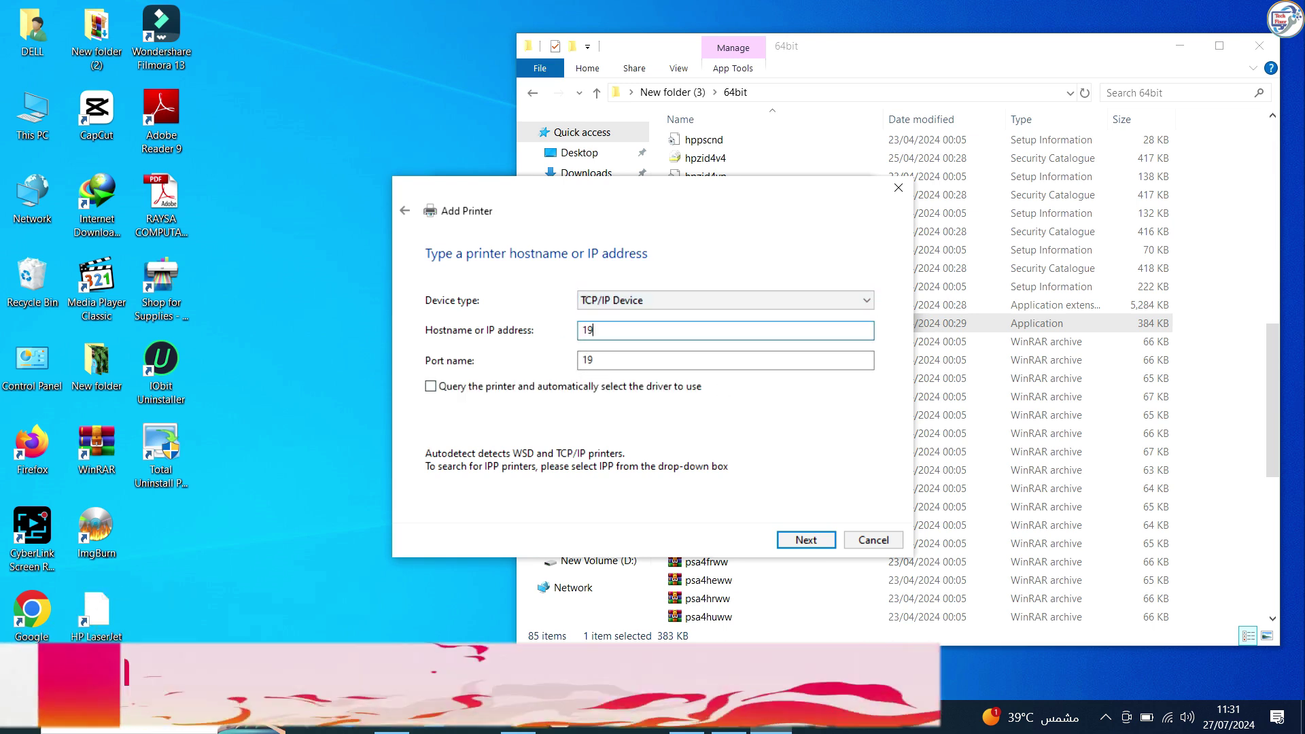
{"action": "type", "text": "2"}
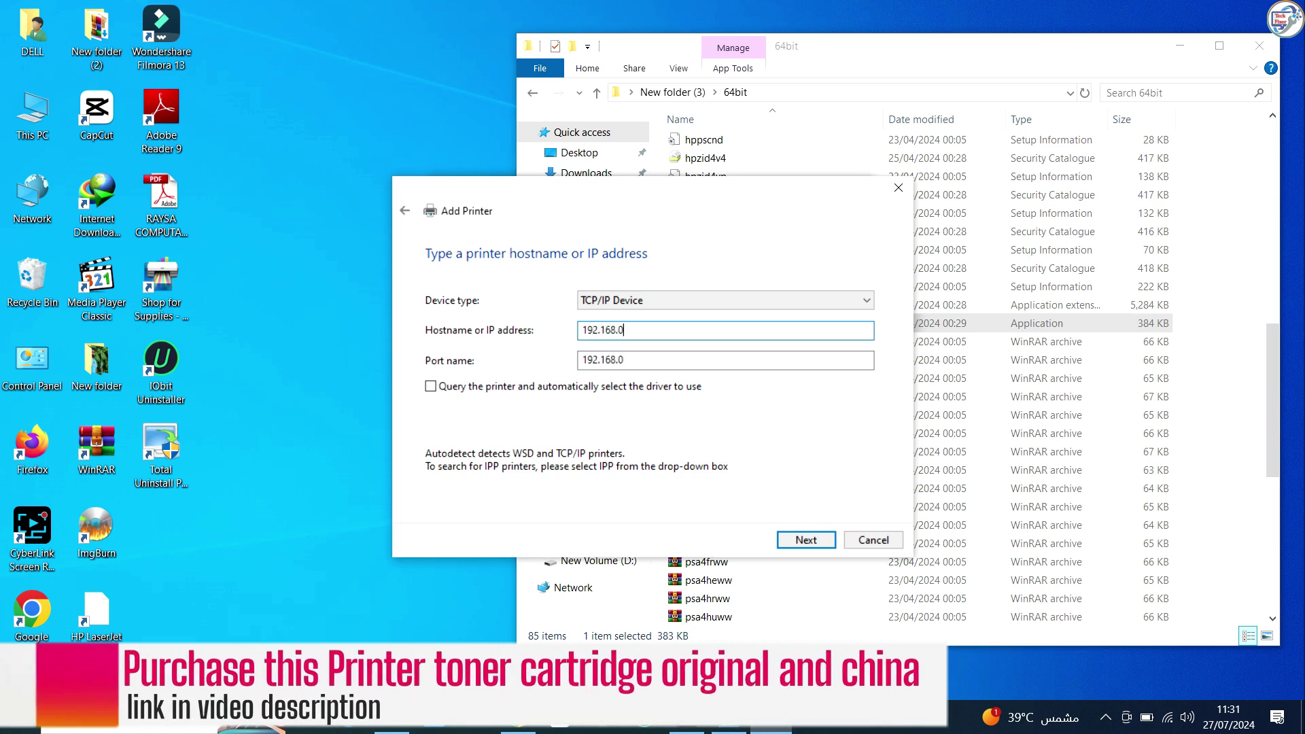
{"action": "type", "text": ".101"}
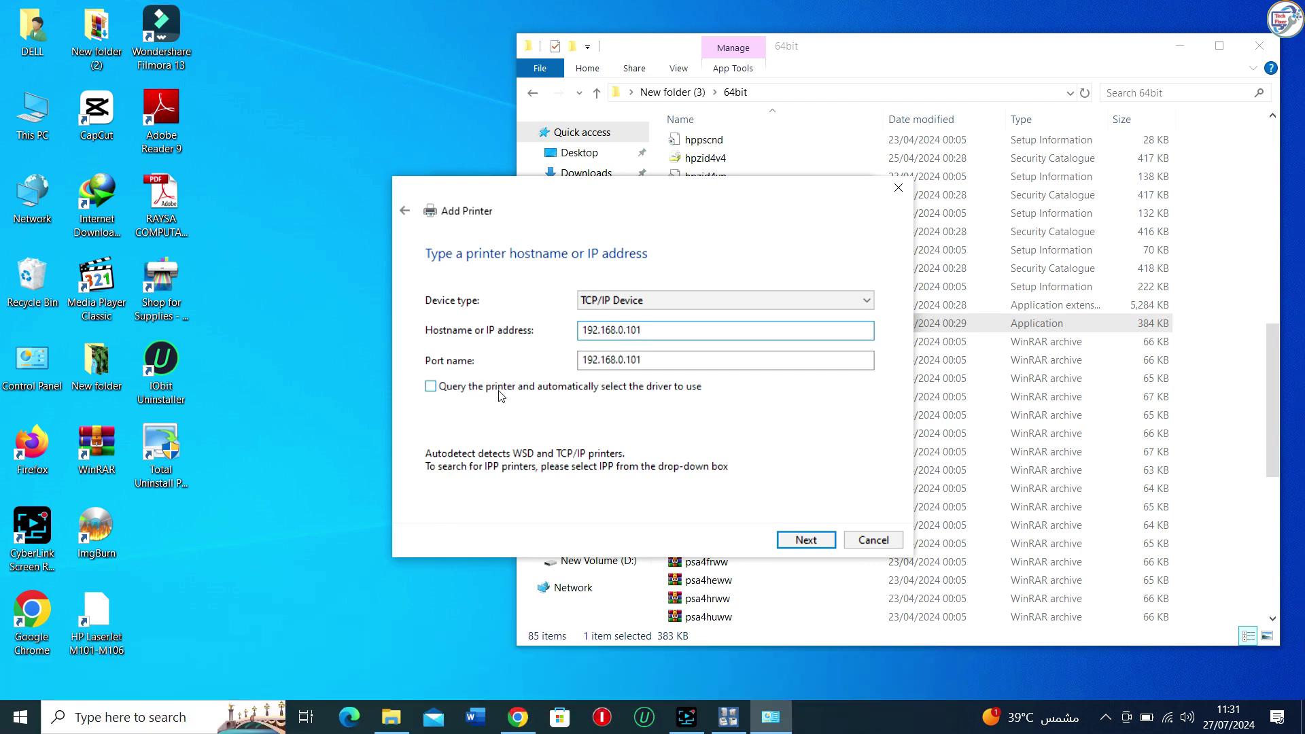
{"action": "left_click", "coordinate": [801, 543]}
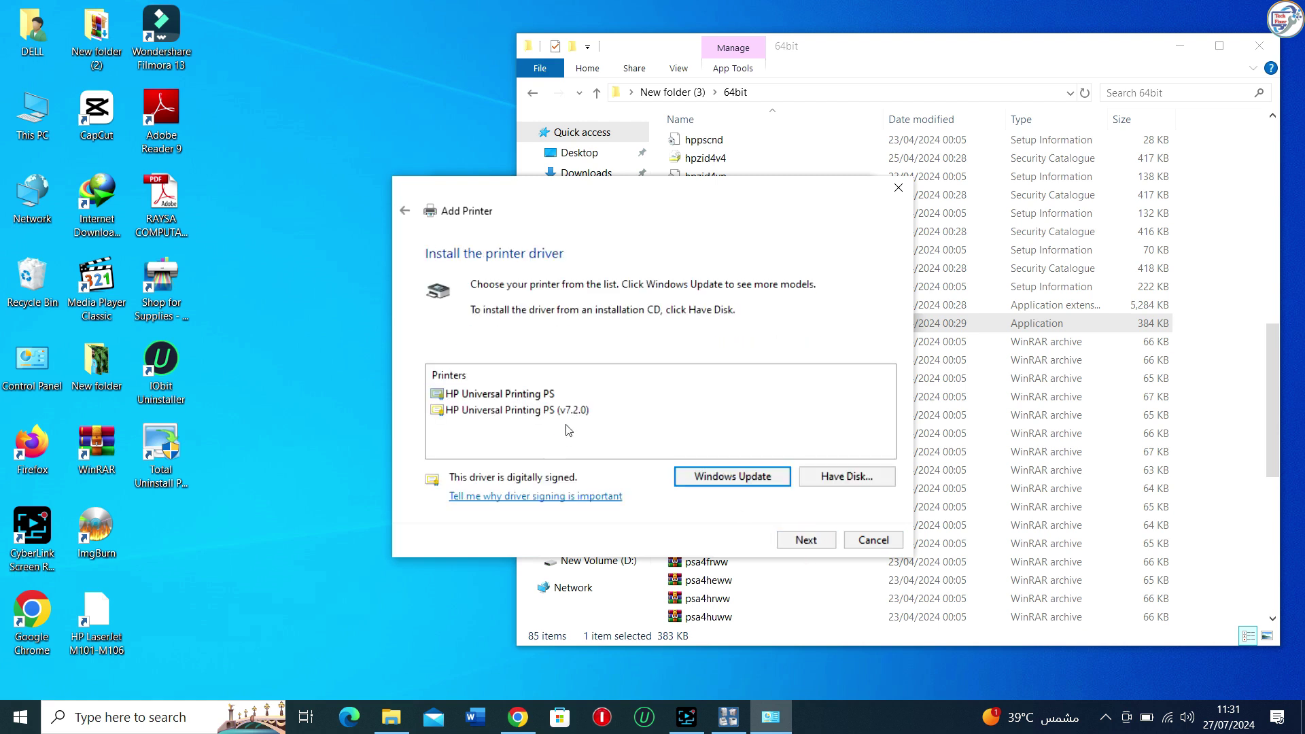
- Choose the HP Universal Printing PS (v7.2.0) driver, append '301' to the printer name, and install
{"action": "left_click", "coordinate": [539, 395]}
{"action": "left_click", "coordinate": [575, 411]}
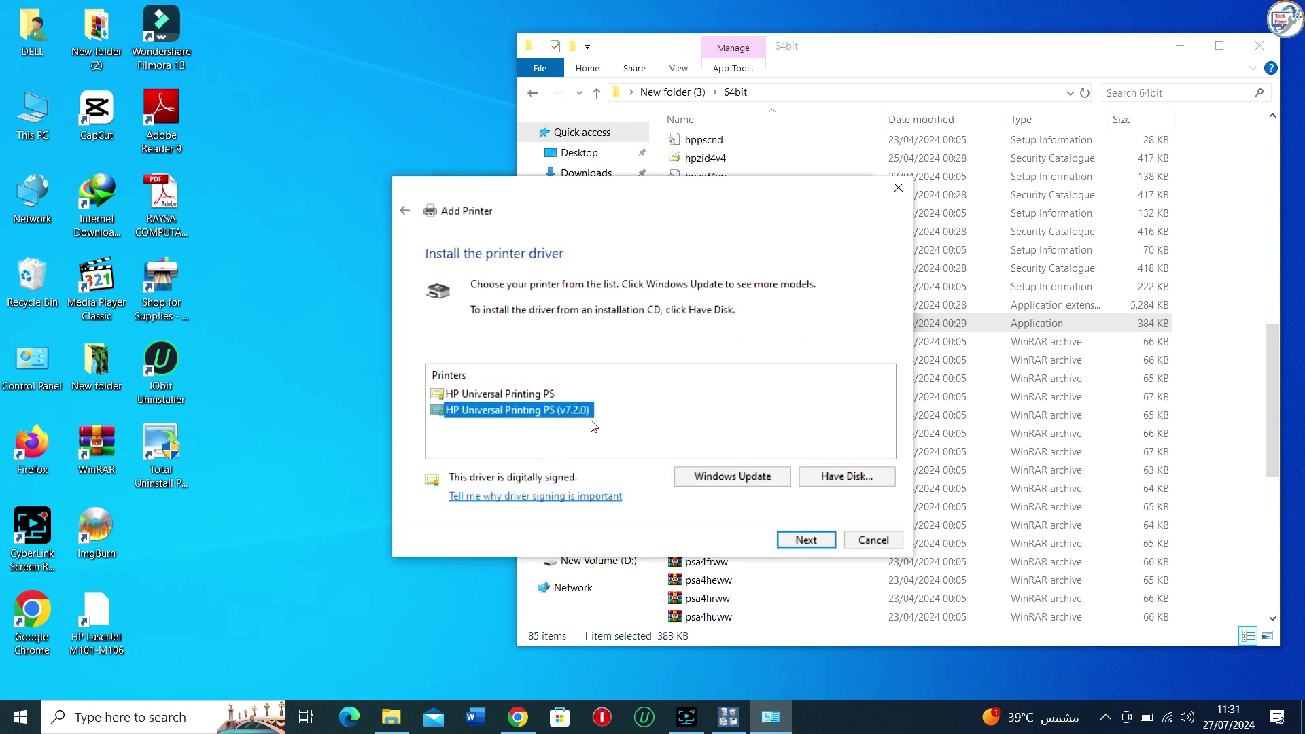
{"action": "left_click", "coordinate": [813, 541]}
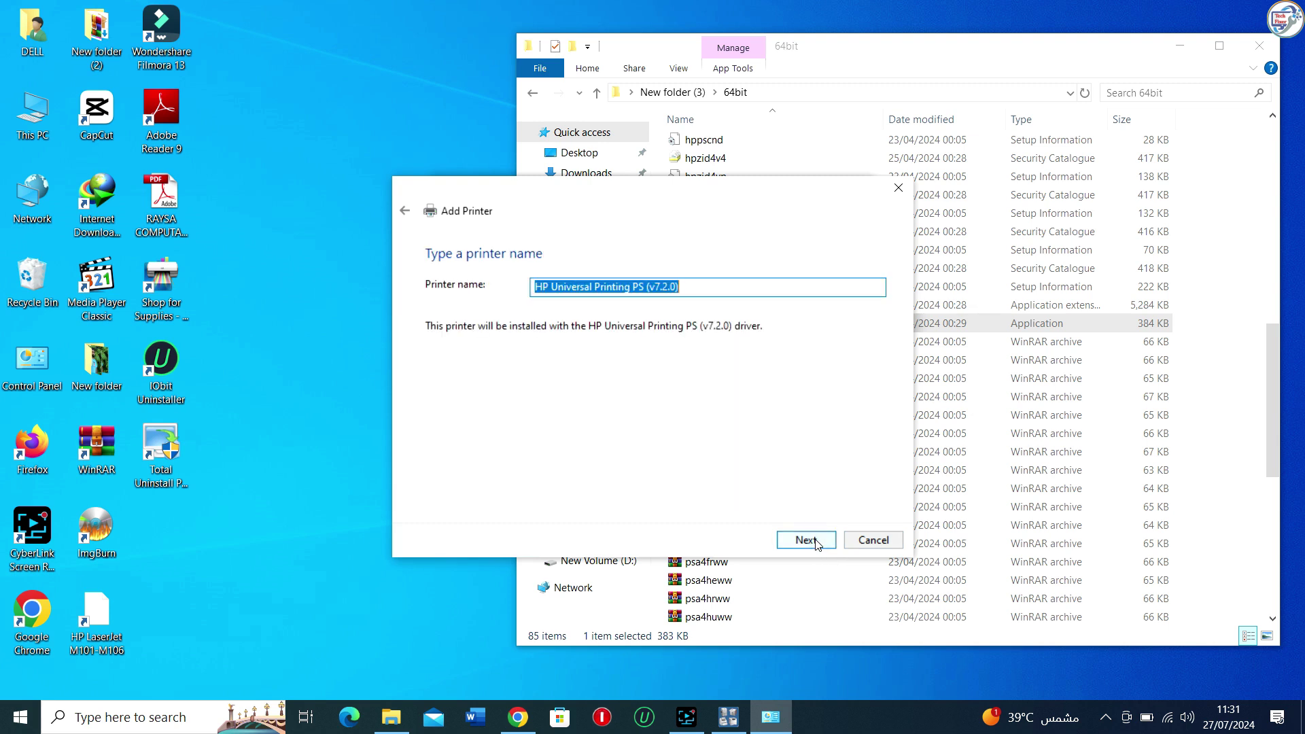
{"action": "left_click", "coordinate": [717, 291]}
{"action": "type", "text": "3015"}
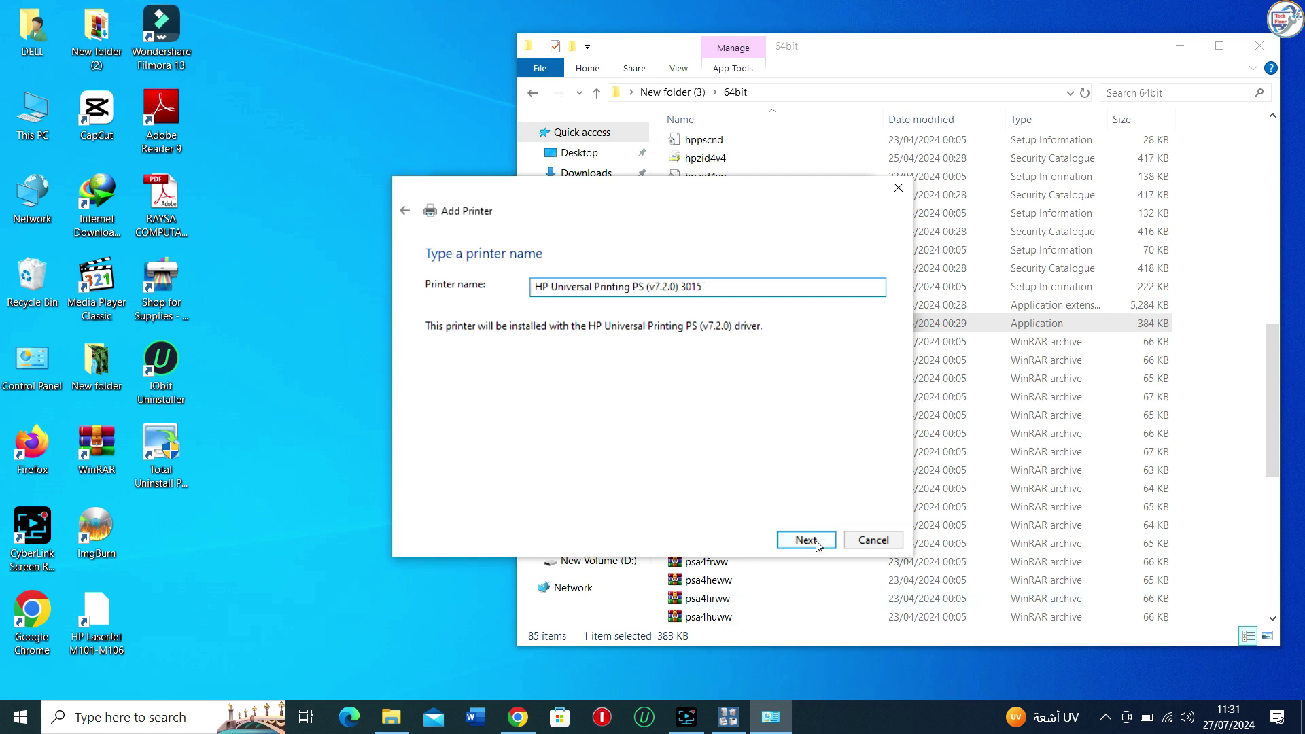
{"action": "left_click", "coordinate": [816, 543]}
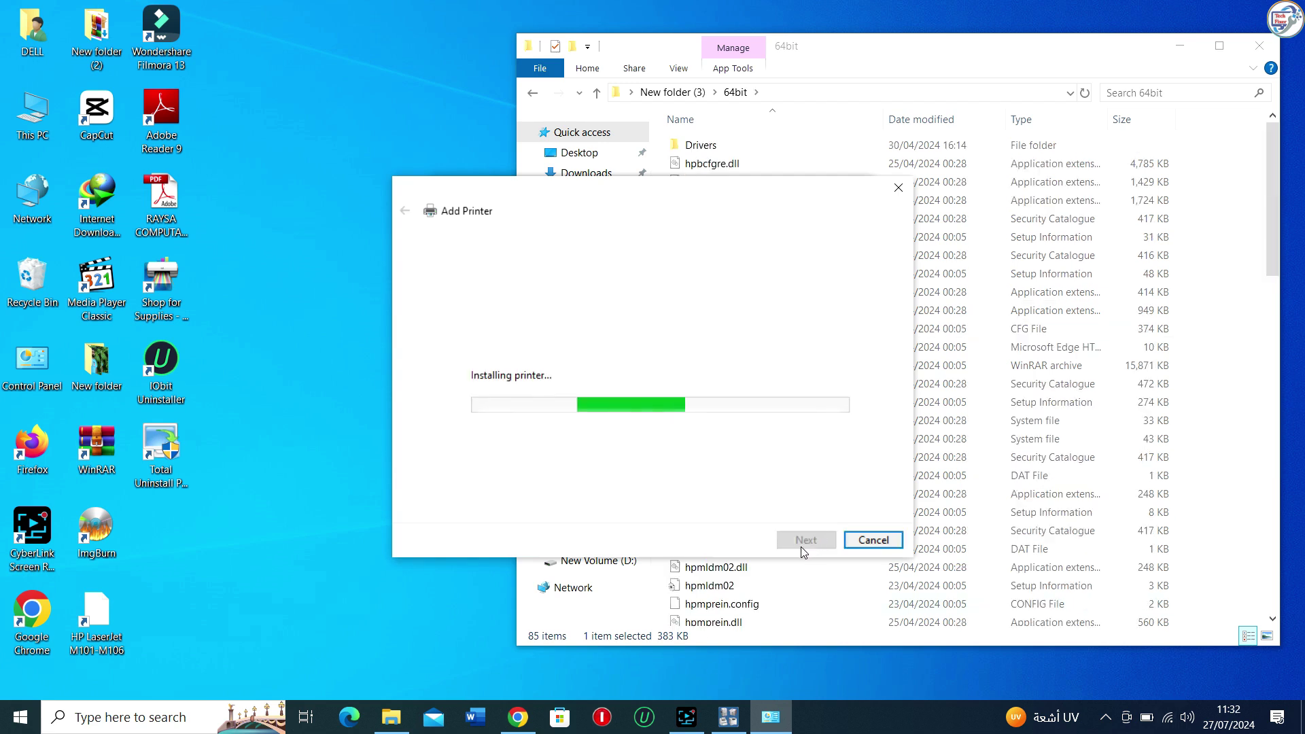
- Check network status, keep the printer unshared, and send a test page
{"action": "left_click", "coordinate": [1167, 717]}
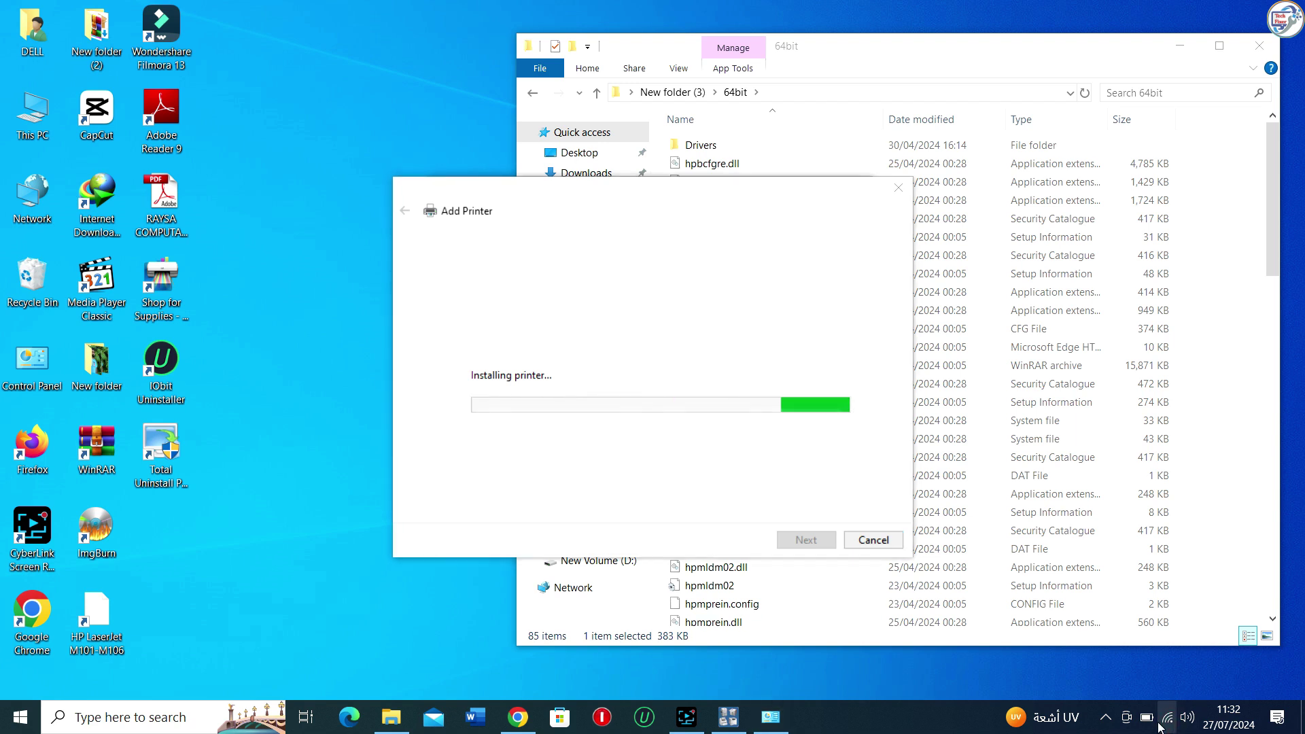
{"action": "left_click", "coordinate": [379, 119]}
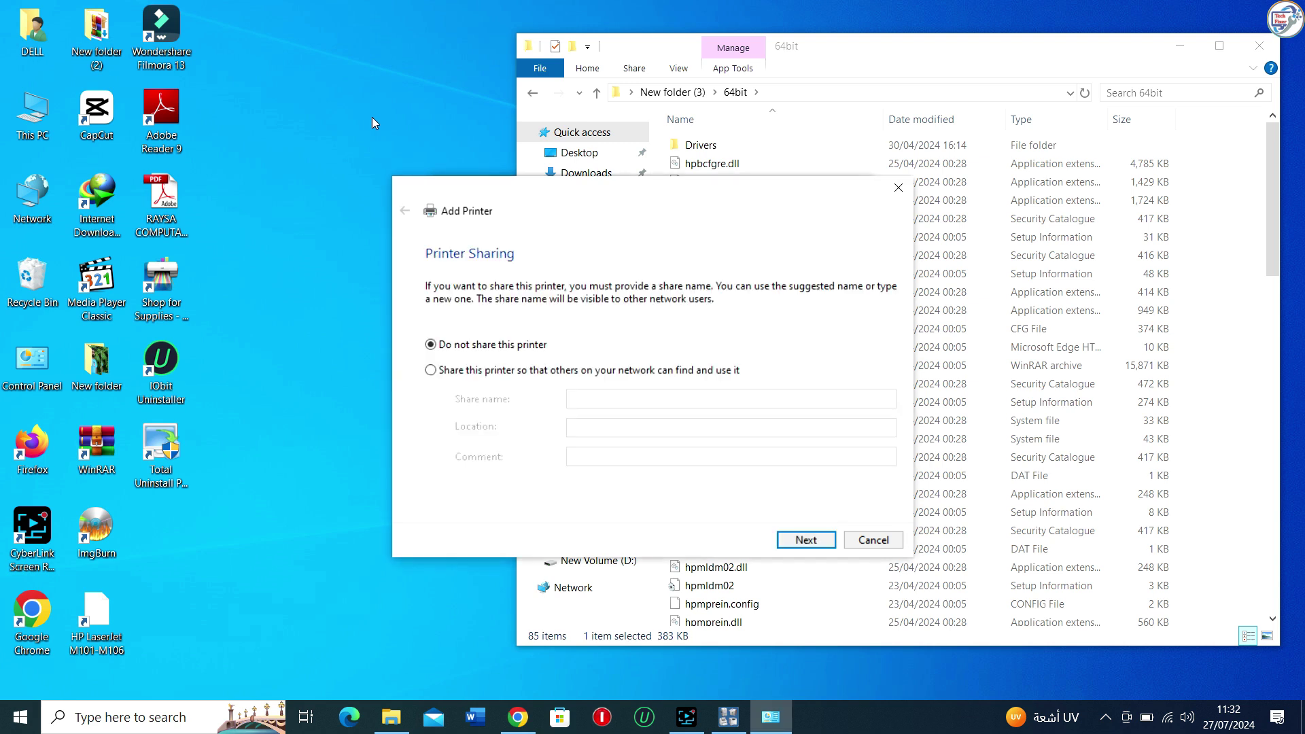
{"action": "left_click", "coordinate": [801, 539]}
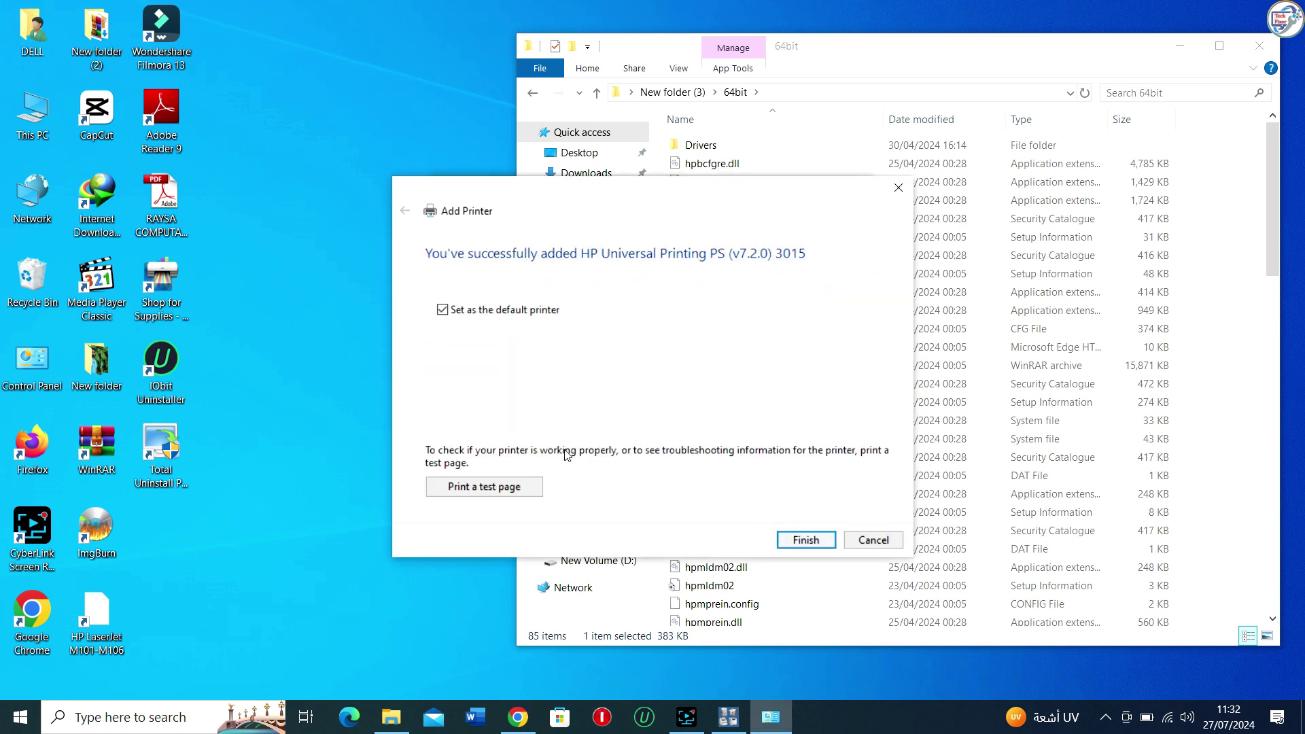
{"action": "left_click", "coordinate": [462, 488]}
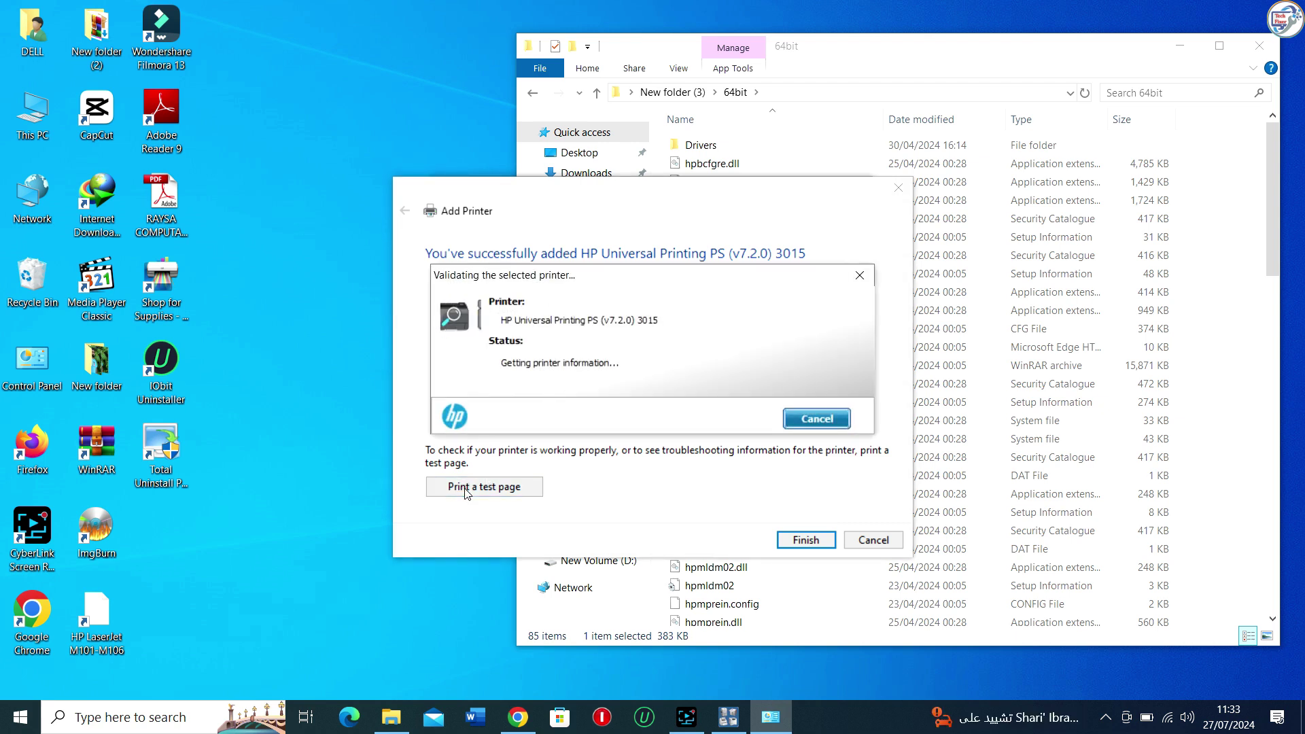